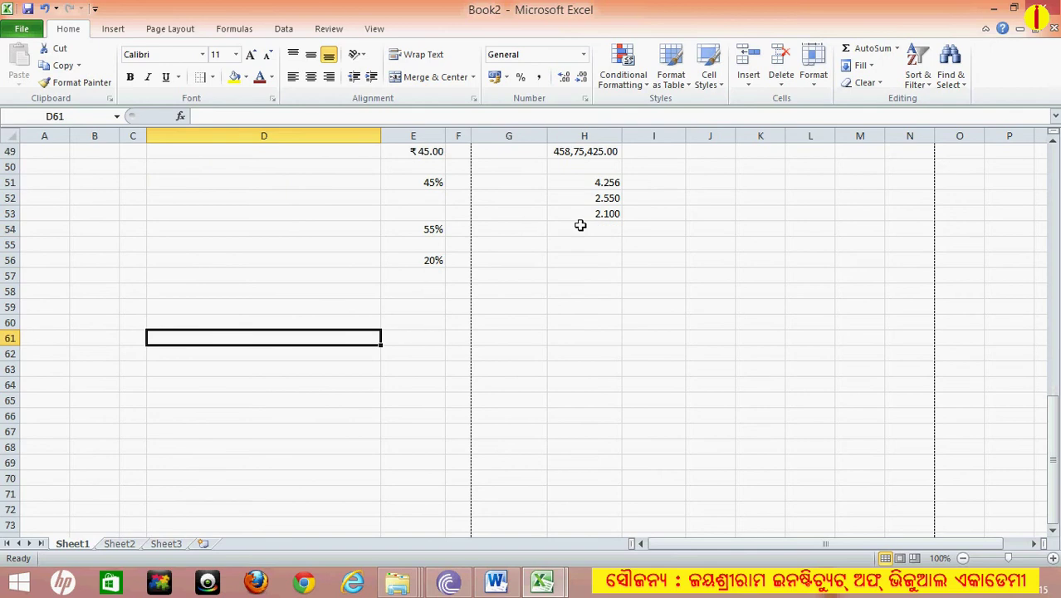
Step: Enter the column headers name in D61 and marks in E61
{"action": "type", "text": "name"}
{"action": "key", "text": "Tab"}
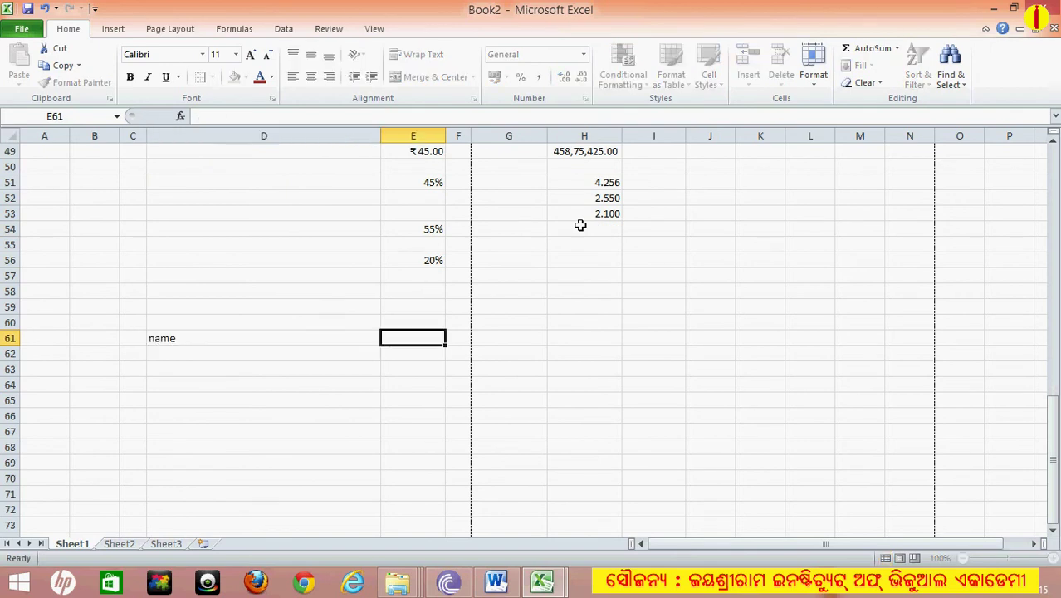
{"action": "type", "text": "marks"}
{"action": "key", "text": "Return"}
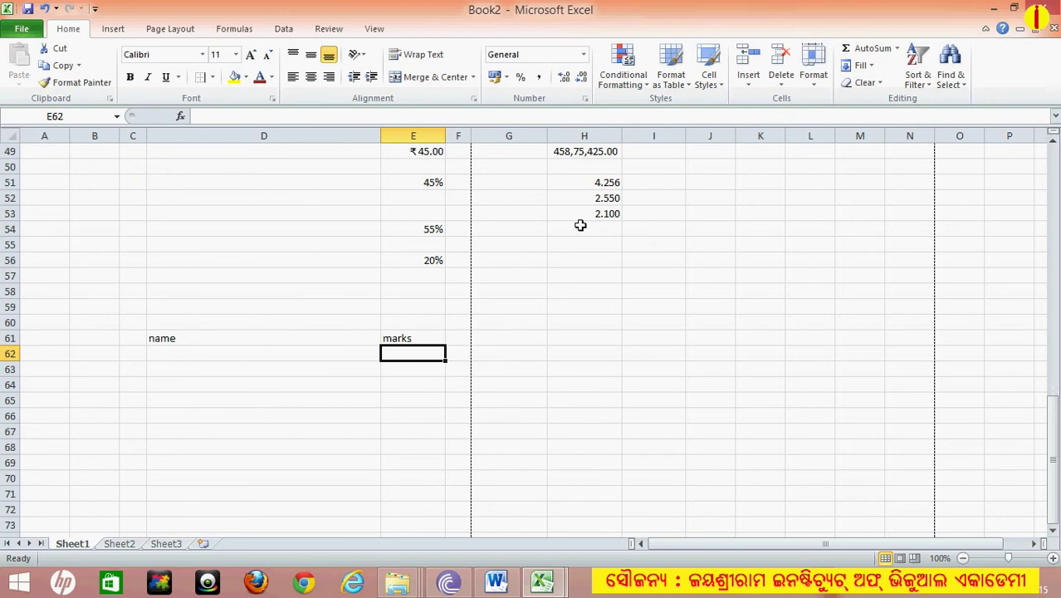
Step: Enter a in cell H54 and b in cell H55
{"action": "left_click", "coordinate": [580, 225]}
{"action": "type", "text": "a"}
{"action": "key", "text": "Return"}
{"action": "type", "text": "b"}
{"action": "key", "text": "Return"}
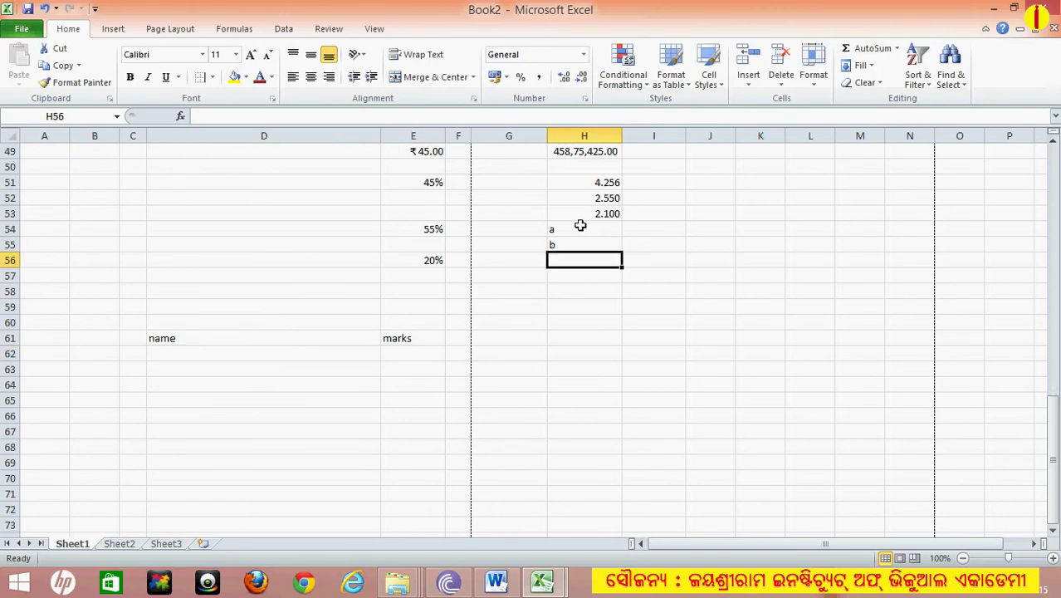
{"action": "left_click", "coordinate": [225, 369]}
{"action": "left_click", "coordinate": [228, 353]}
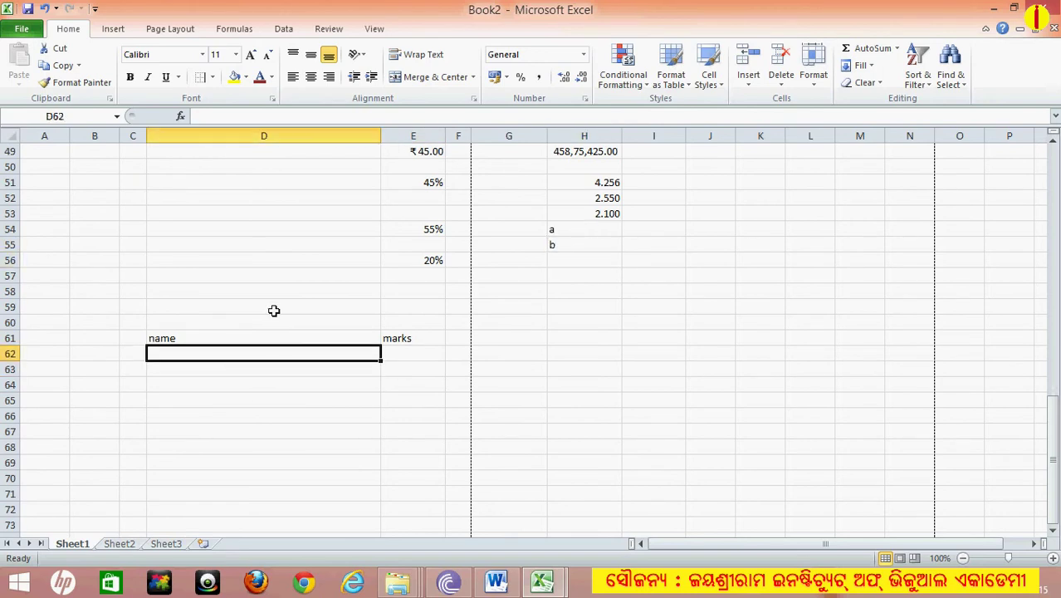
{"action": "left_click", "coordinate": [273, 310]}
{"action": "right_click", "coordinate": [273, 309]}
{"action": "left_click", "coordinate": [272, 313]}
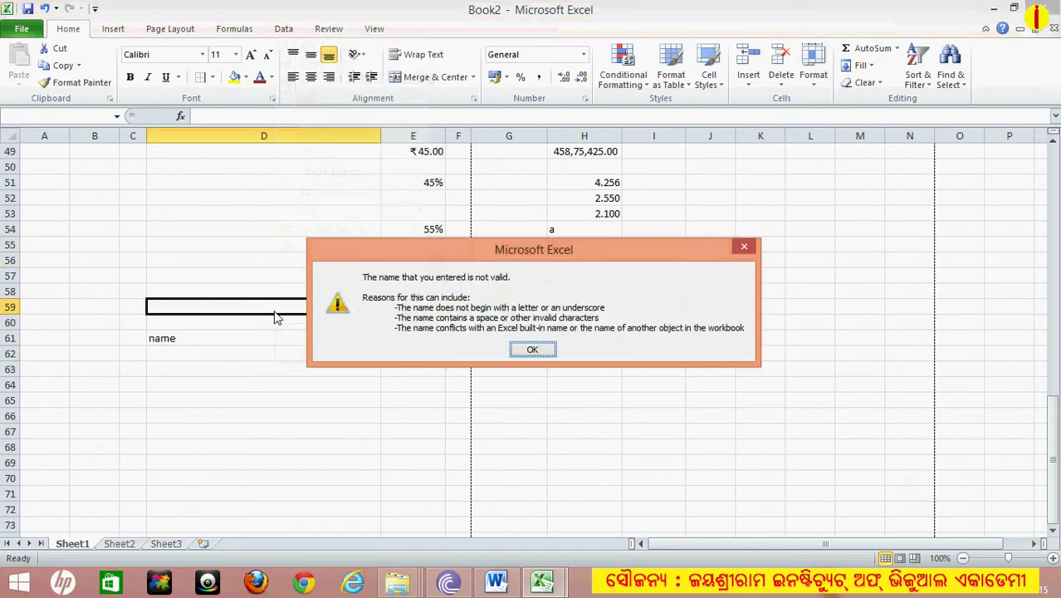
{"action": "key", "text": "Return"}
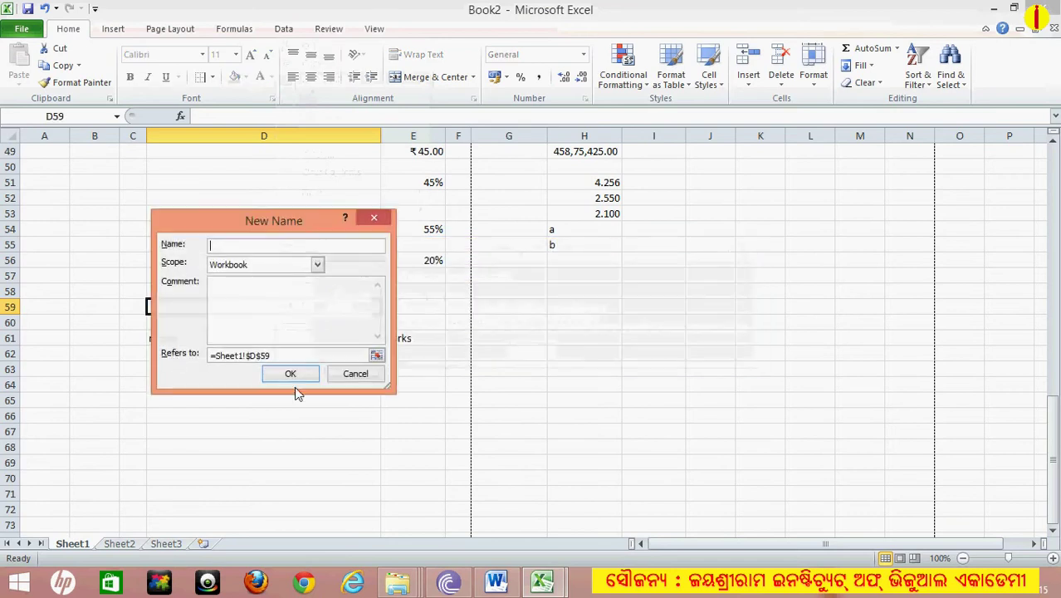
{"action": "key", "text": "Escape"}
Step: Fill the name column in D62:D77 with a, b, c, d, e, fg4, h, h, i, j, k, l, m, name, o, p
{"action": "left_click", "coordinate": [274, 357]}
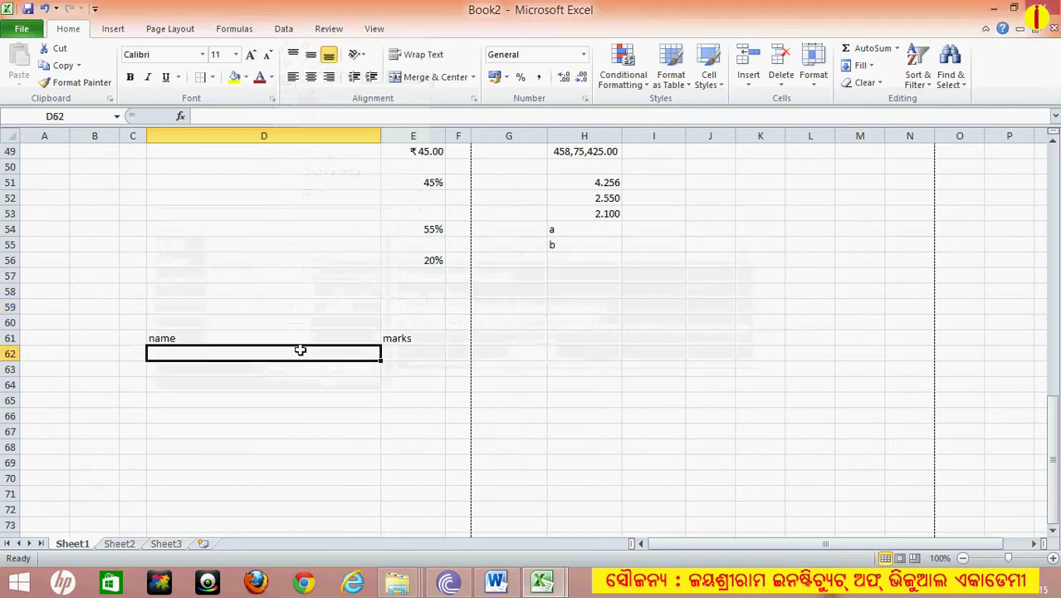
{"action": "type", "text": "a"}
{"action": "key", "text": "Return"}
{"action": "type", "text": "b c d e"}
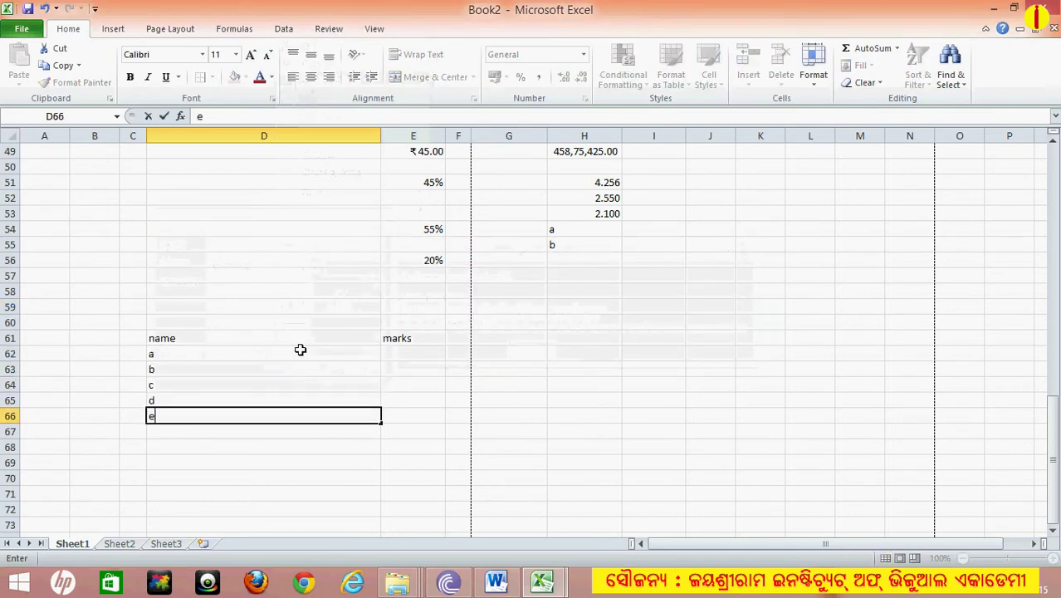
{"action": "type", "text": " fg4"}
{"action": "key", "text": "Return"}
{"action": "type", "text": "h"}
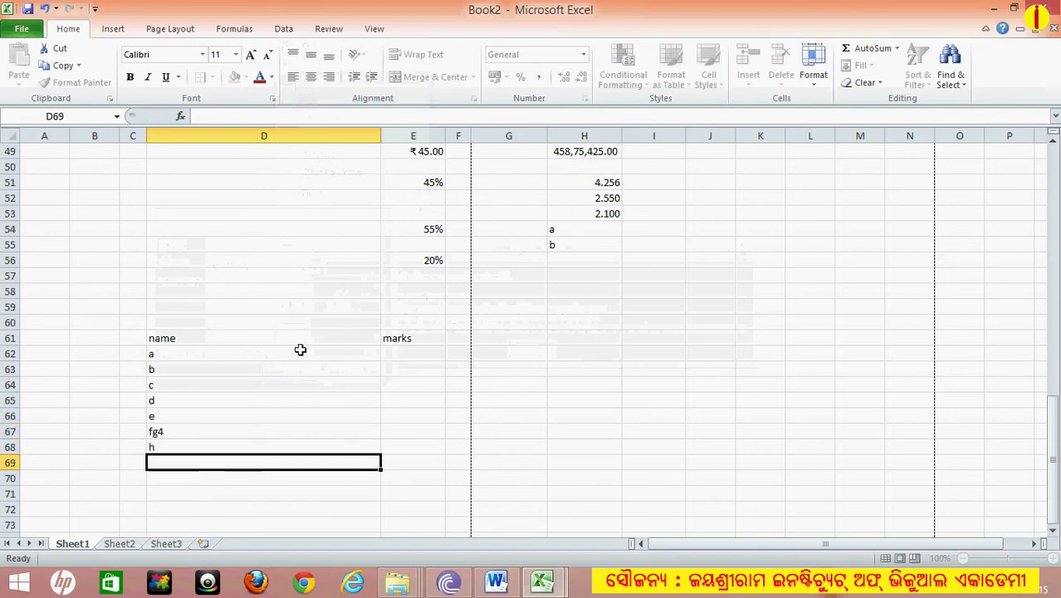
{"action": "type", "text": " h i j k l m name o p"}
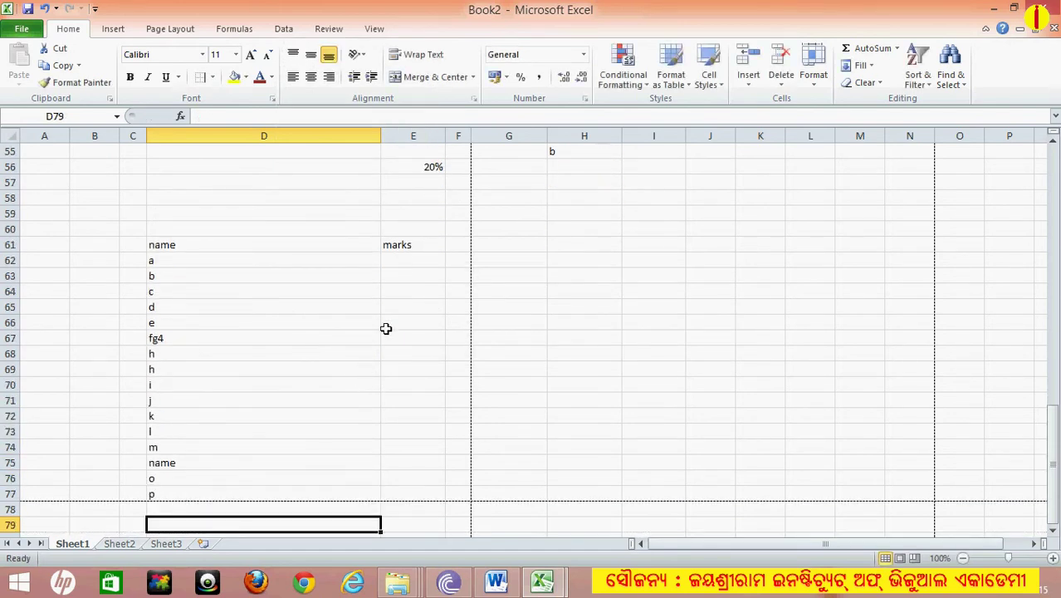
Step: Enter the marks 54, 41, 52, 48, 75, 48 and 54 in E62:E68
{"action": "left_click", "coordinate": [409, 260]}
{"action": "type", "text": "54"}
{"action": "key", "text": "Return"}
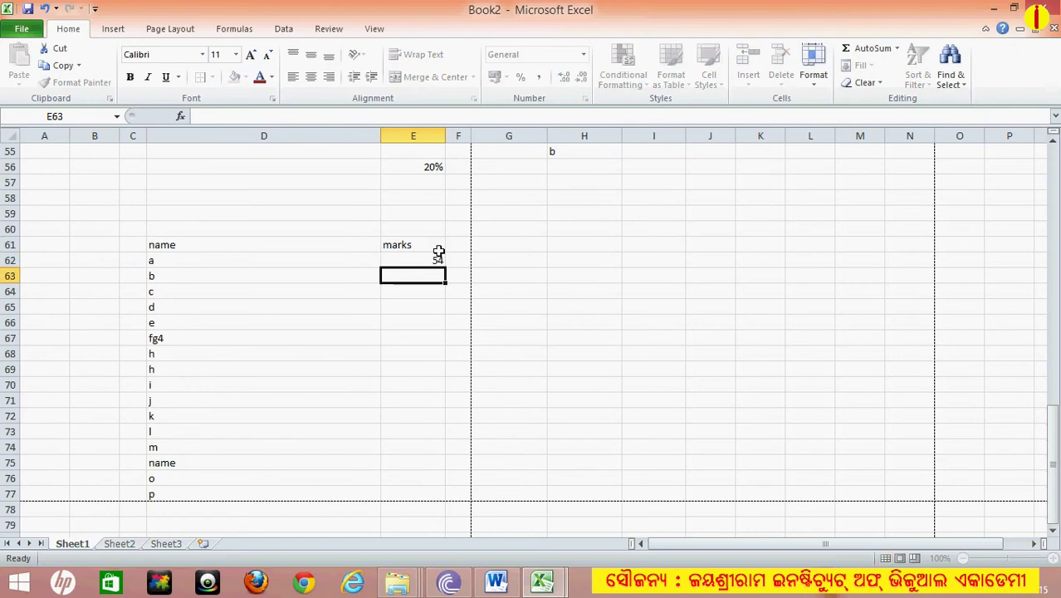
{"action": "type", "text": "41"}
{"action": "key", "text": "Return"}
{"action": "type", "text": "52"}
{"action": "key", "text": "Return"}
{"action": "type", "text": "48"}
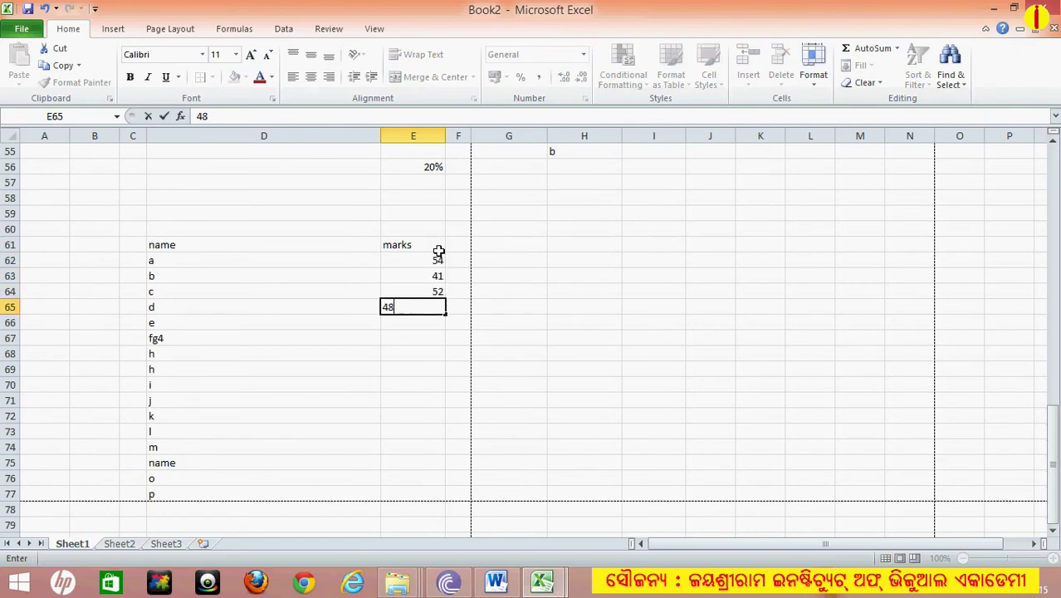
{"action": "key", "text": "Return"}
{"action": "type", "text": "75"}
{"action": "key", "text": "Return"}
{"action": "type", "text": "48"}
{"action": "key", "text": "Return"}
{"action": "type", "text": "54"}
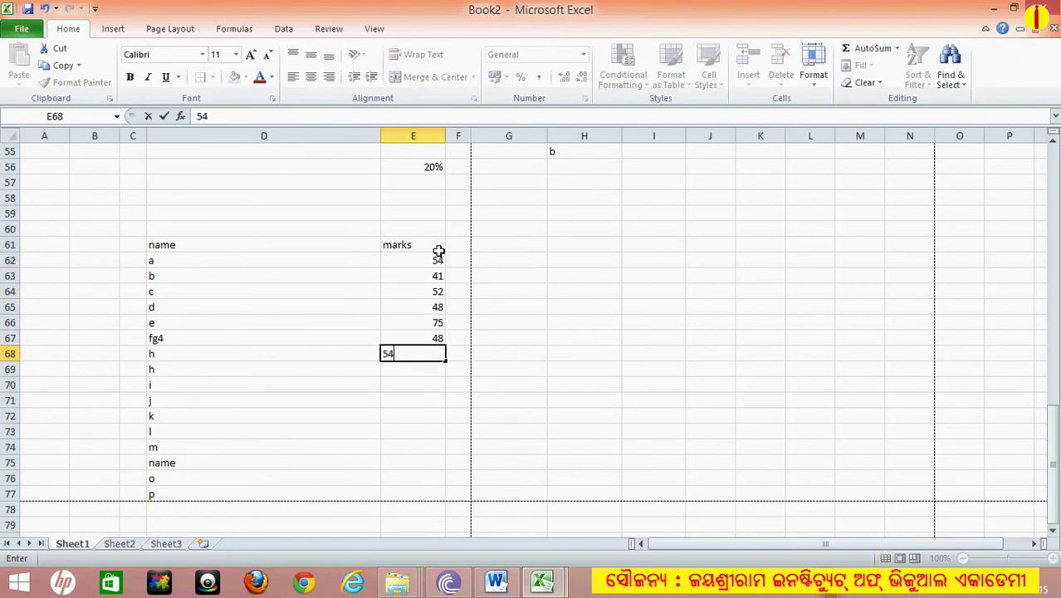
{"action": "key", "text": "Return"}
Step: Continue the marks column in E69:E75 with 95, 854, 54, 15, 54, 24 and 44
{"action": "type", "text": "95"}
{"action": "key", "text": "Return"}
{"action": "type", "text": "854"}
{"action": "key", "text": "Return"}
{"action": "type", "text": "54"}
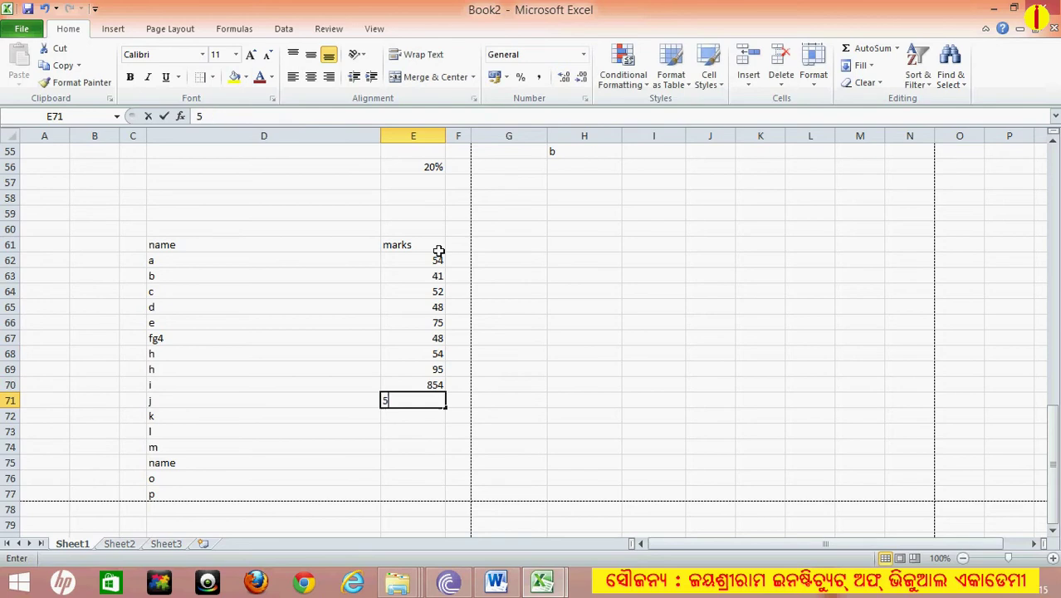
{"action": "key", "text": "Return"}
{"action": "type", "text": "15"}
{"action": "key", "text": "Return"}
{"action": "type", "text": "54"}
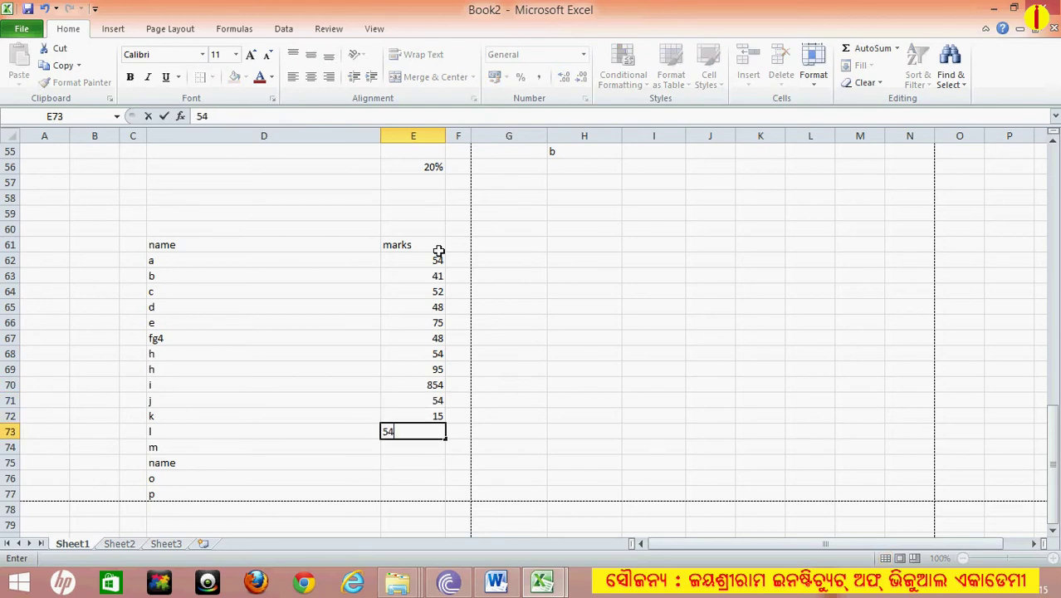
{"action": "key", "text": "Return"}
{"action": "type", "text": "24"}
{"action": "key", "text": "Return"}
{"action": "type", "text": "44"}
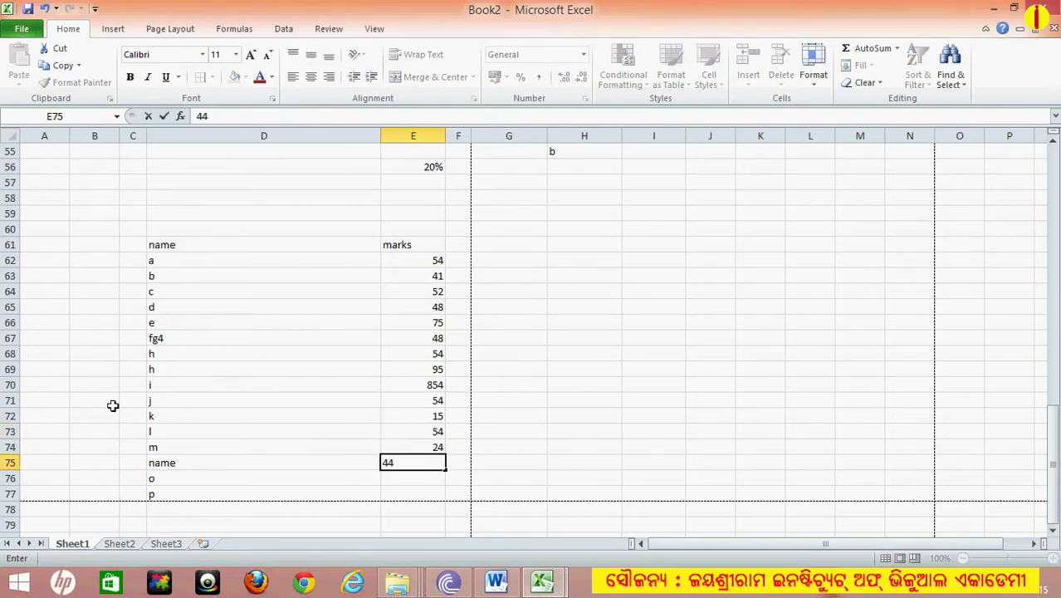
Step: Correct the mark for i in E70 to 84
{"action": "left_click", "coordinate": [432, 382]}
{"action": "type", "text": "84"}
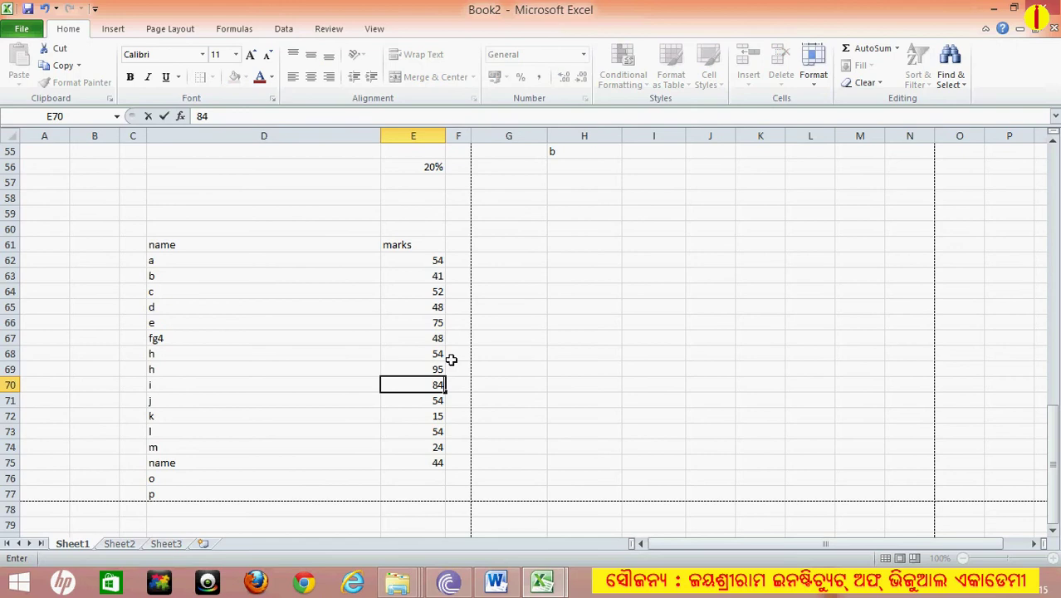
{"action": "key", "text": "Return"}
Step: Complete the marks column with 45 in E76 and 61 in E77
{"action": "key", "text": "Return"}
{"action": "key", "text": "Return"}
{"action": "key", "text": "Return"}
{"action": "key", "text": "Return"}
{"action": "key", "text": "Return"}
{"action": "type", "text": "45"}
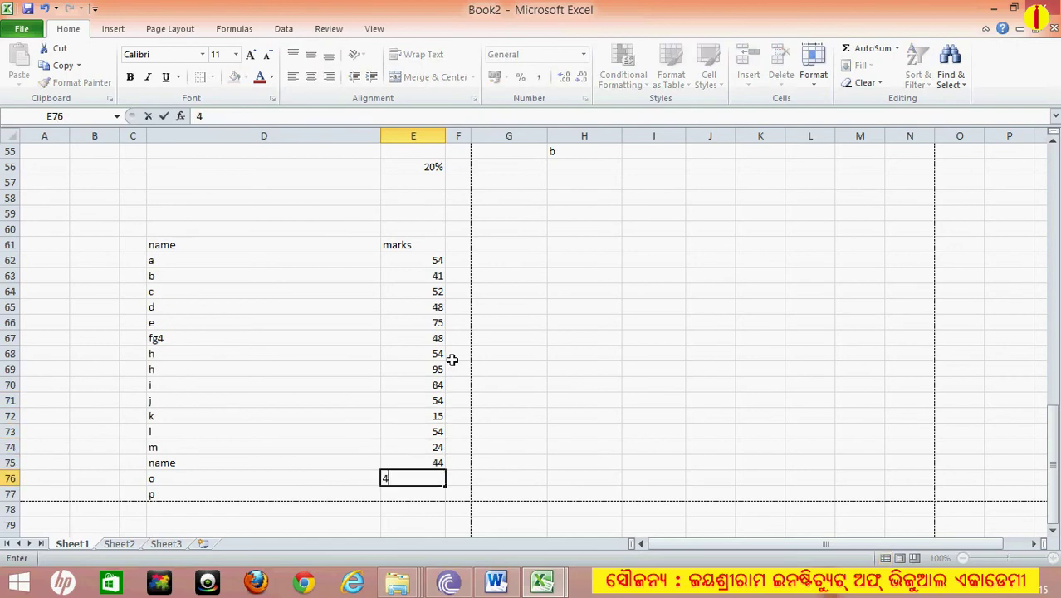
{"action": "key", "text": "Return"}
{"action": "type", "text": "61"}
{"action": "key", "text": "Return"}
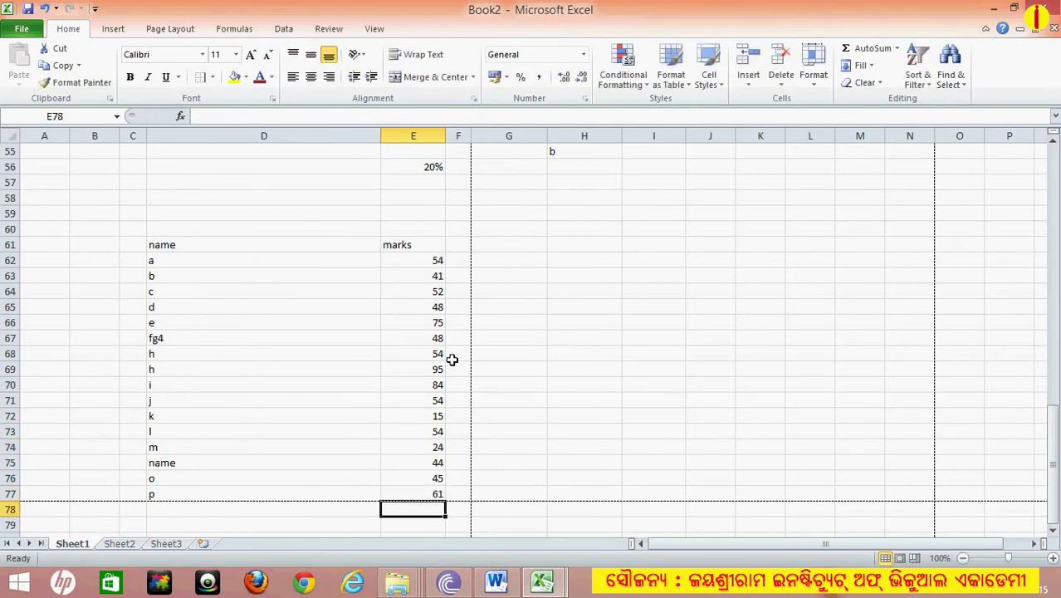
Step: Set up a Less Than conditional formatting rule on the marks in E62:E77 with a threshold of 40
{"action": "scroll", "coordinate": [434, 275], "scroll_direction": "up", "scroll_amount": 1}
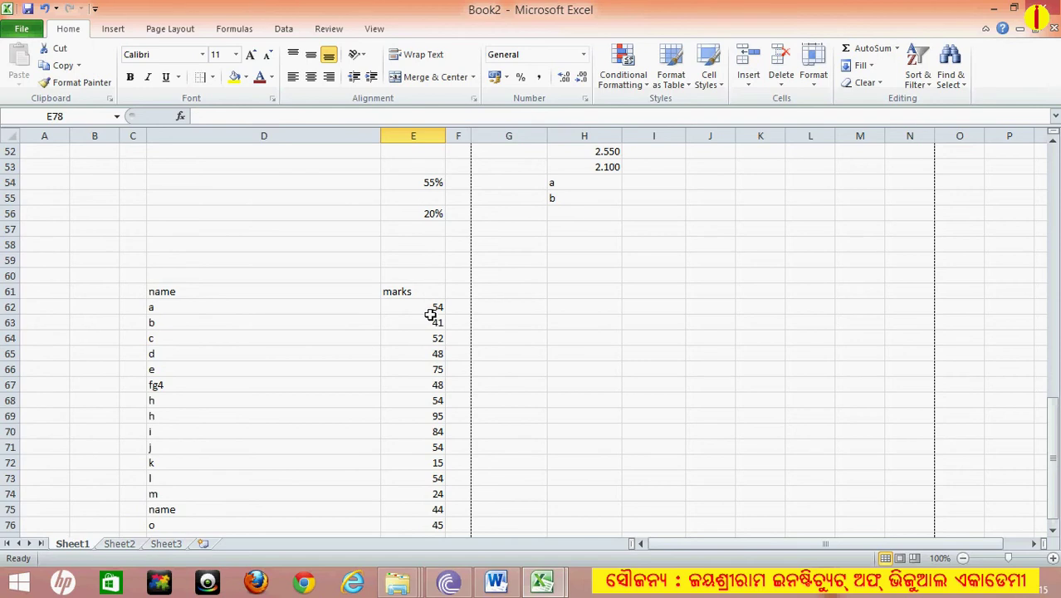
{"action": "scroll", "coordinate": [430, 315], "scroll_direction": "down", "scroll_amount": 1}
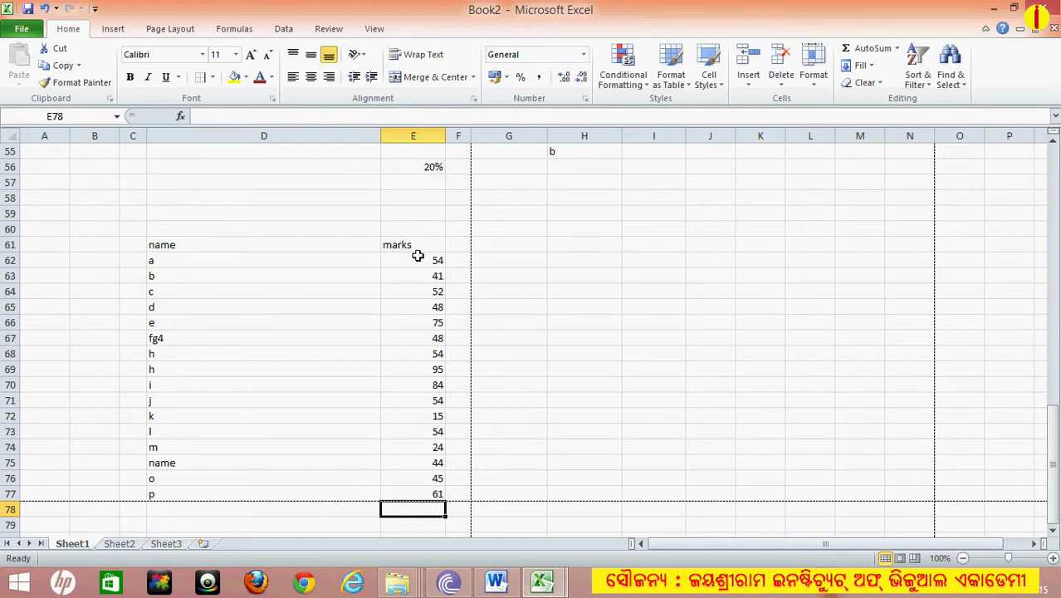
{"action": "left_click_drag", "start_coordinate": [417, 257], "coordinate": [420, 494]}
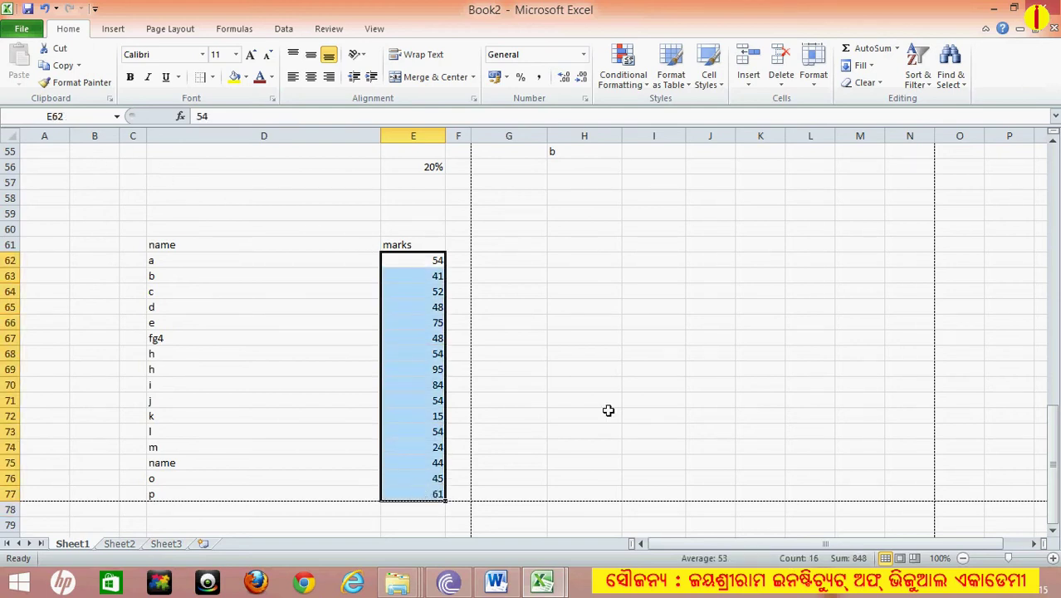
{"action": "left_click", "coordinate": [645, 86]}
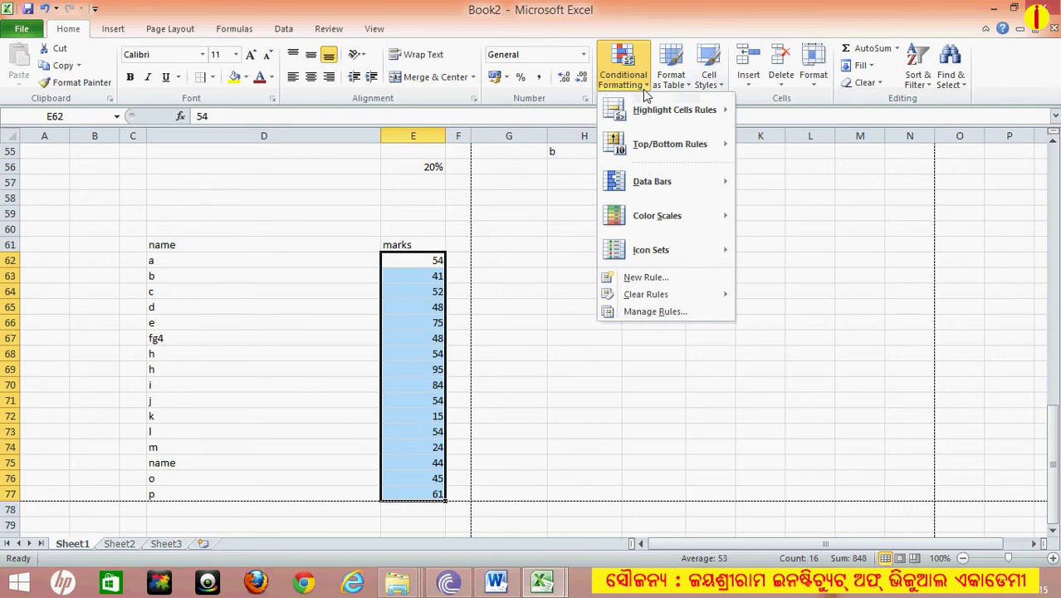
{"action": "mouse_move", "coordinate": [674, 124]}
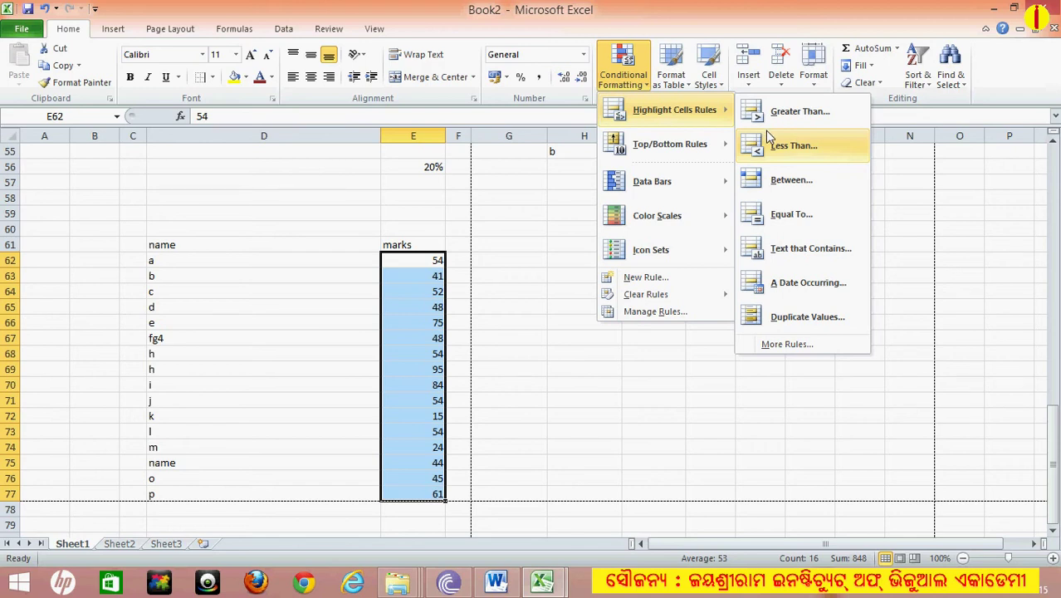
{"action": "mouse_move", "coordinate": [709, 143]}
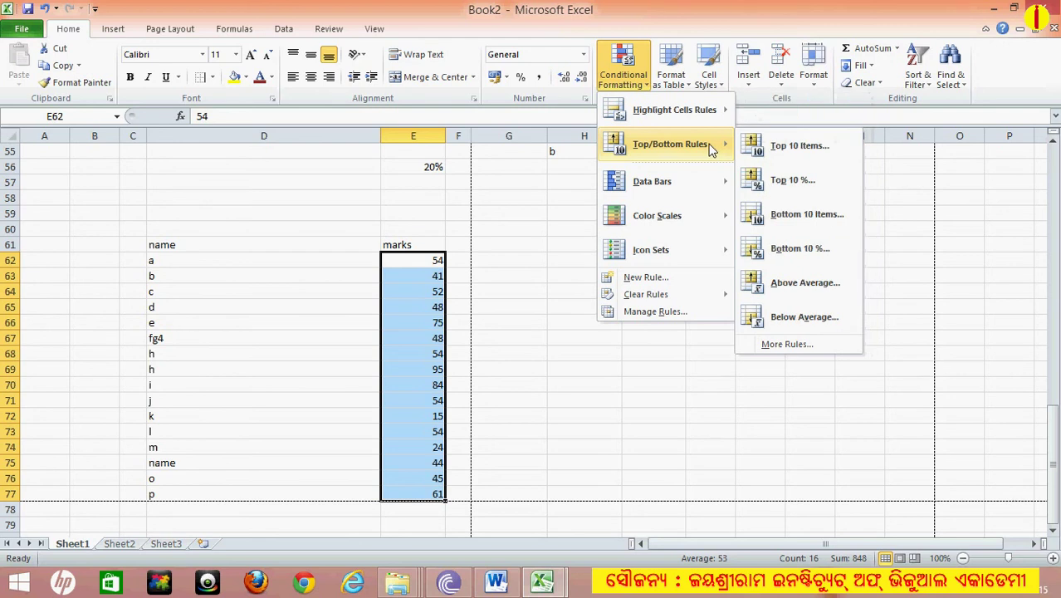
{"action": "mouse_move", "coordinate": [713, 115]}
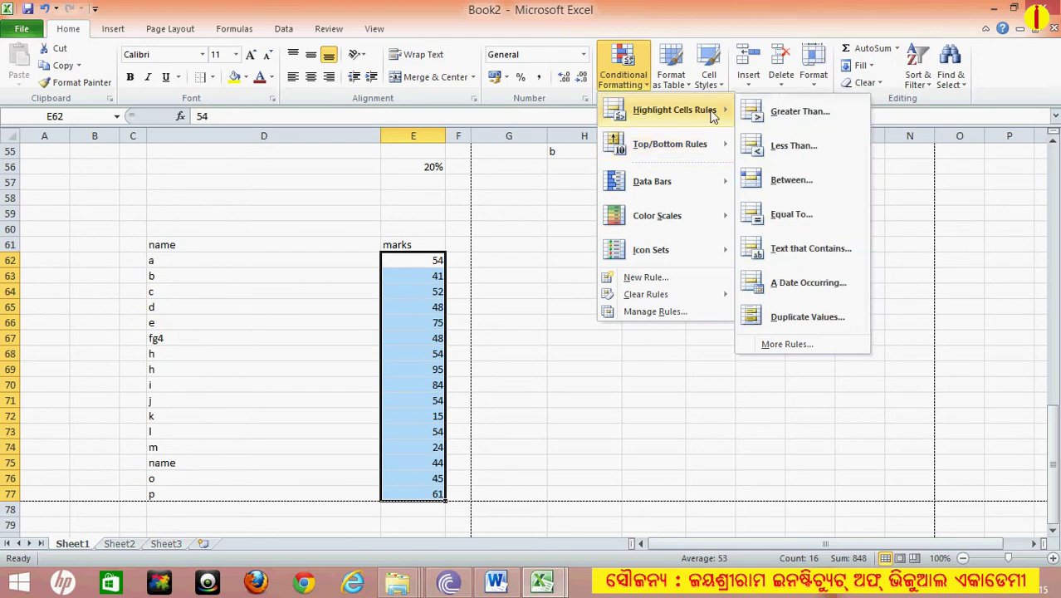
{"action": "left_click", "coordinate": [784, 146]}
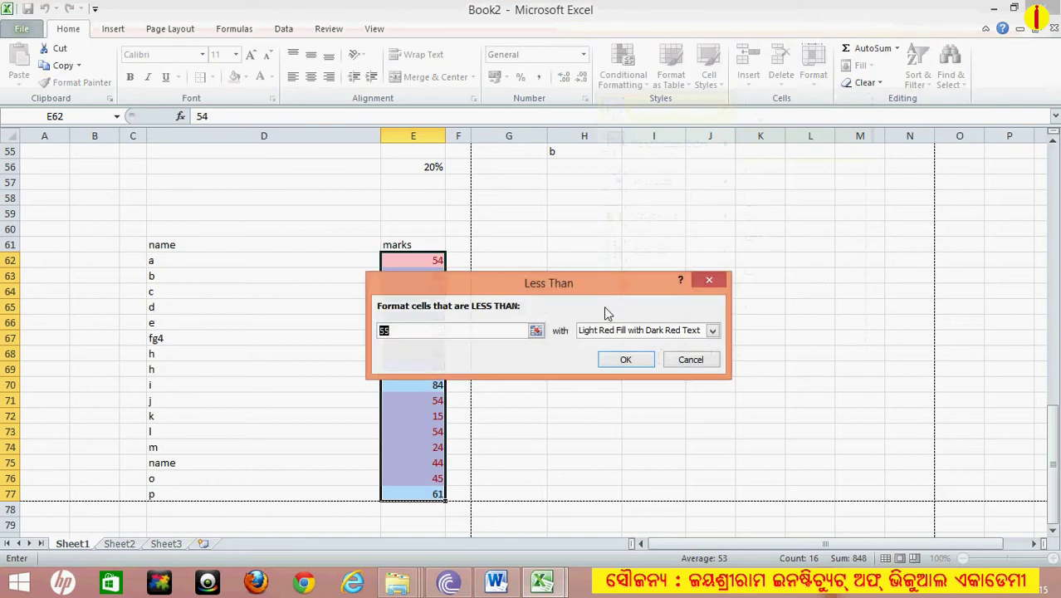
{"action": "type", "text": "40"}
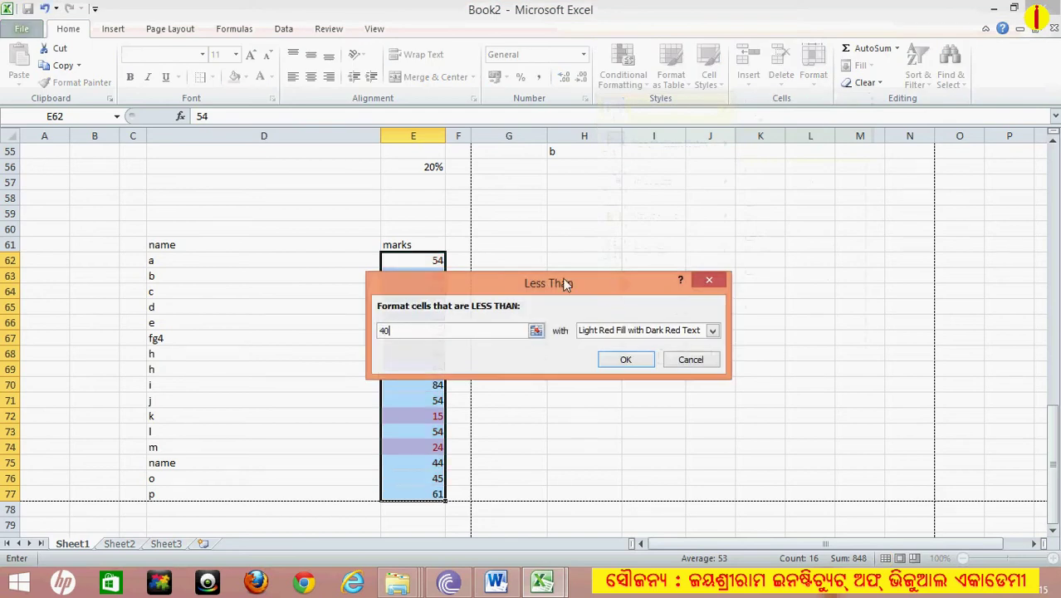
{"action": "left_click_drag", "start_coordinate": [564, 282], "coordinate": [783, 185]}
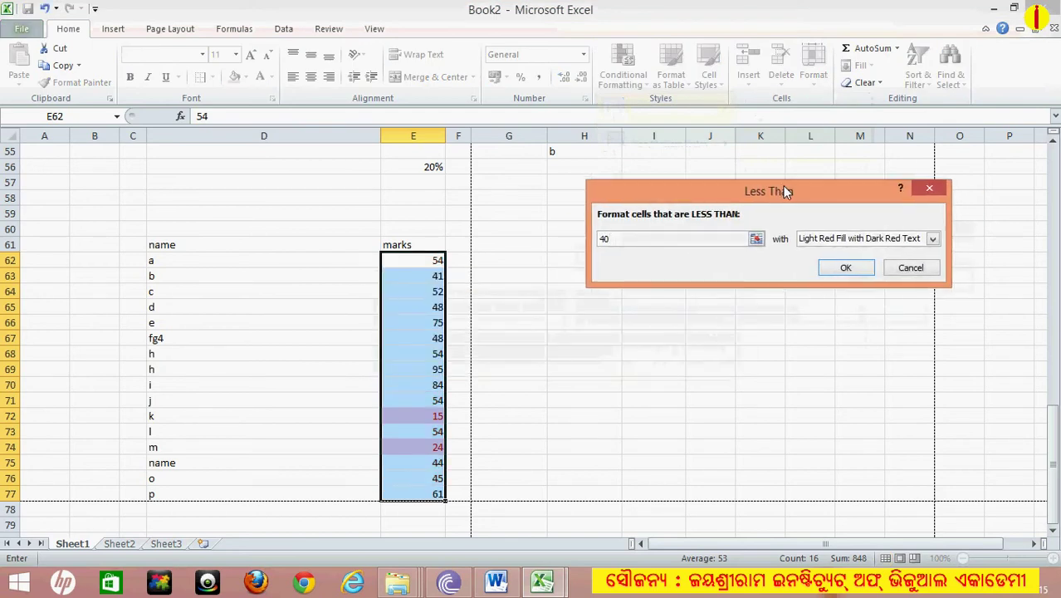
Step: Try Yellow Fill with Dark Yellow Text and Green Fill with Dark Green Text as the Less Than rule's format
{"action": "left_click", "coordinate": [932, 239]}
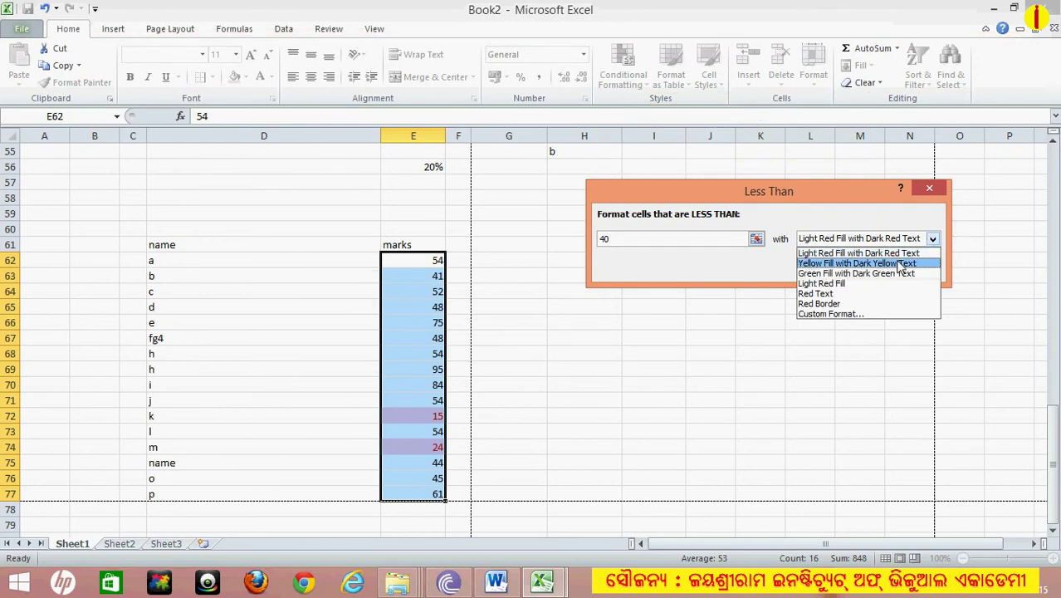
{"action": "left_click", "coordinate": [901, 264]}
{"action": "left_click", "coordinate": [932, 239]}
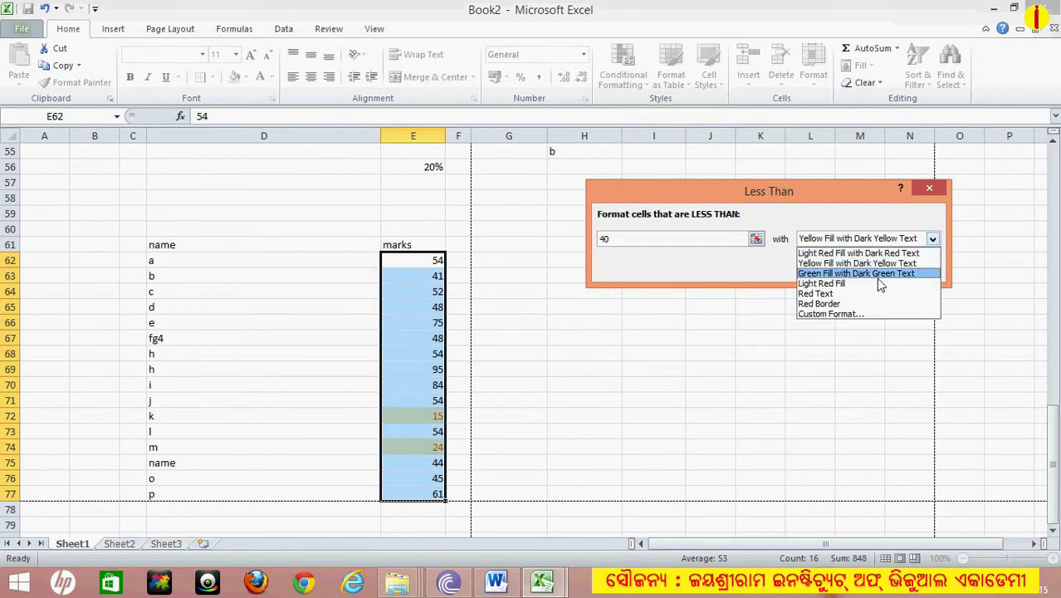
{"action": "left_click", "coordinate": [879, 274]}
Step: Choose a custom format for the Less Than rule and give it a solid red fill
{"action": "left_click", "coordinate": [933, 240]}
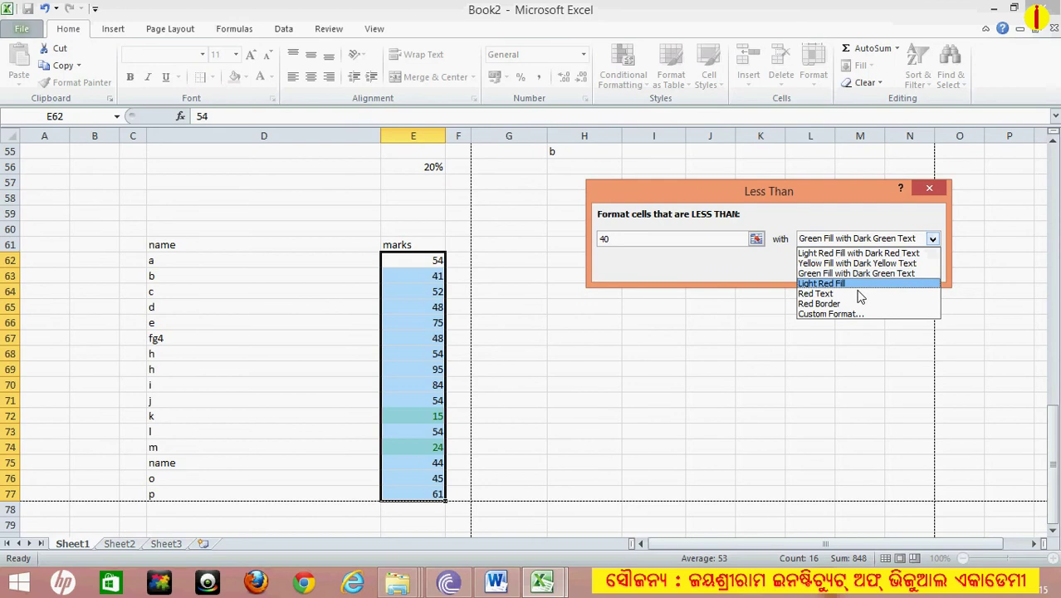
{"action": "left_click", "coordinate": [845, 315]}
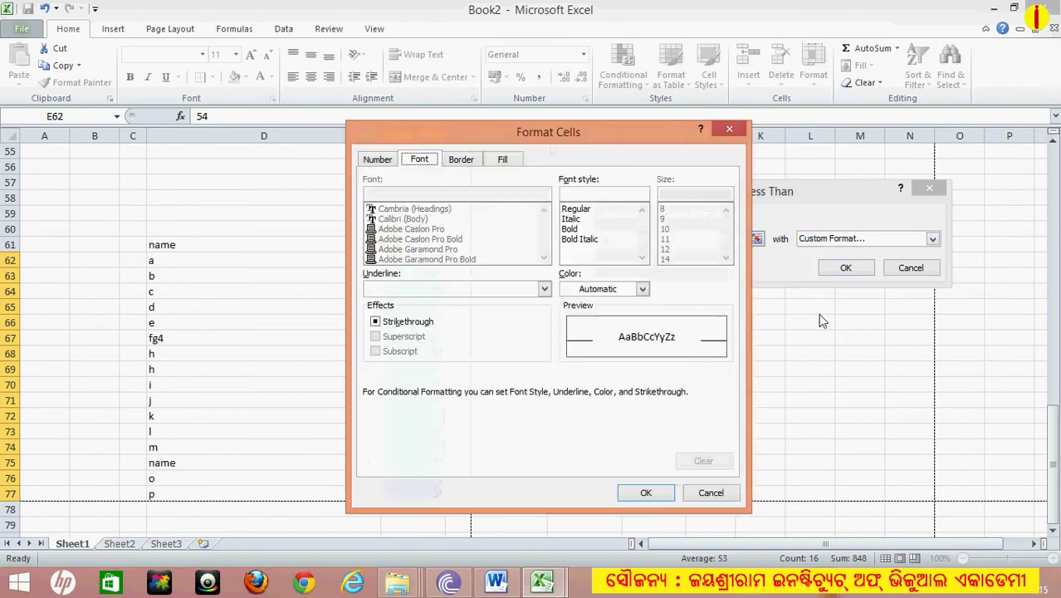
{"action": "left_click", "coordinate": [500, 159]}
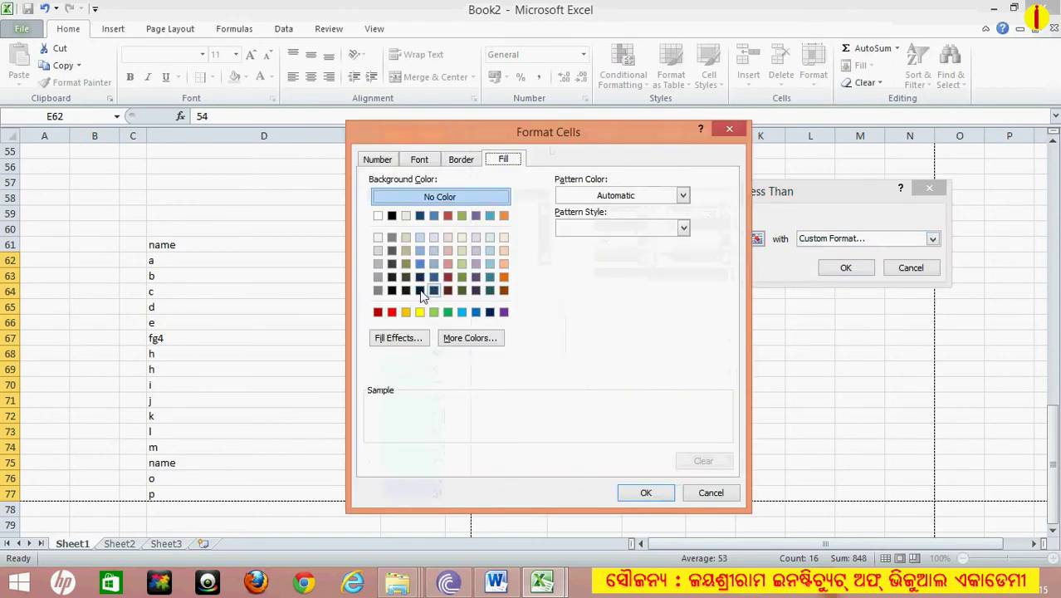
{"action": "left_click", "coordinate": [391, 311]}
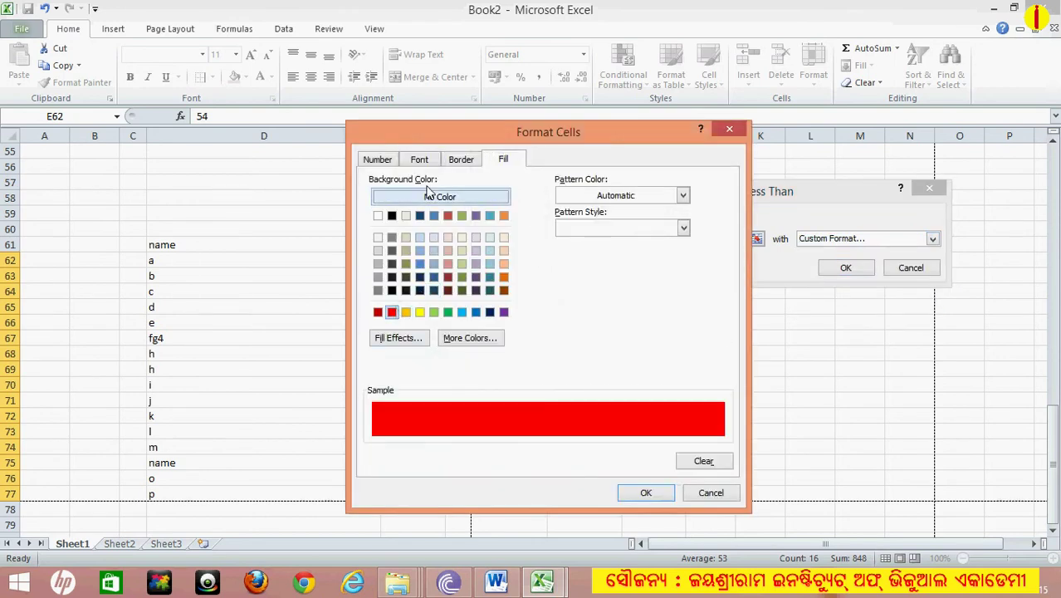
Step: Set the custom format's font colour to white and apply the Less Than rule to the marks
{"action": "left_click", "coordinate": [430, 161]}
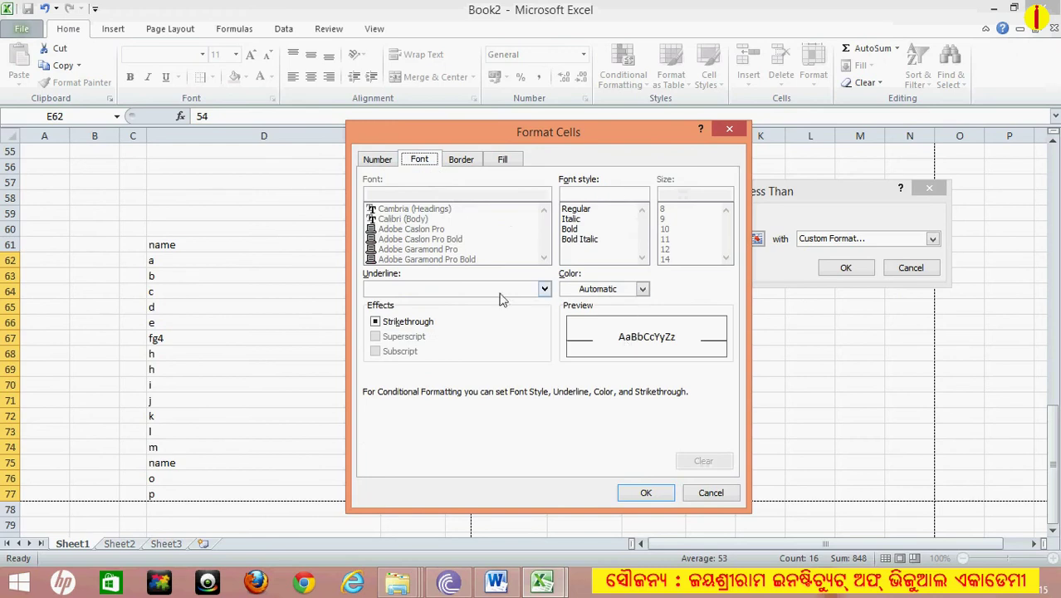
{"action": "left_click", "coordinate": [604, 290]}
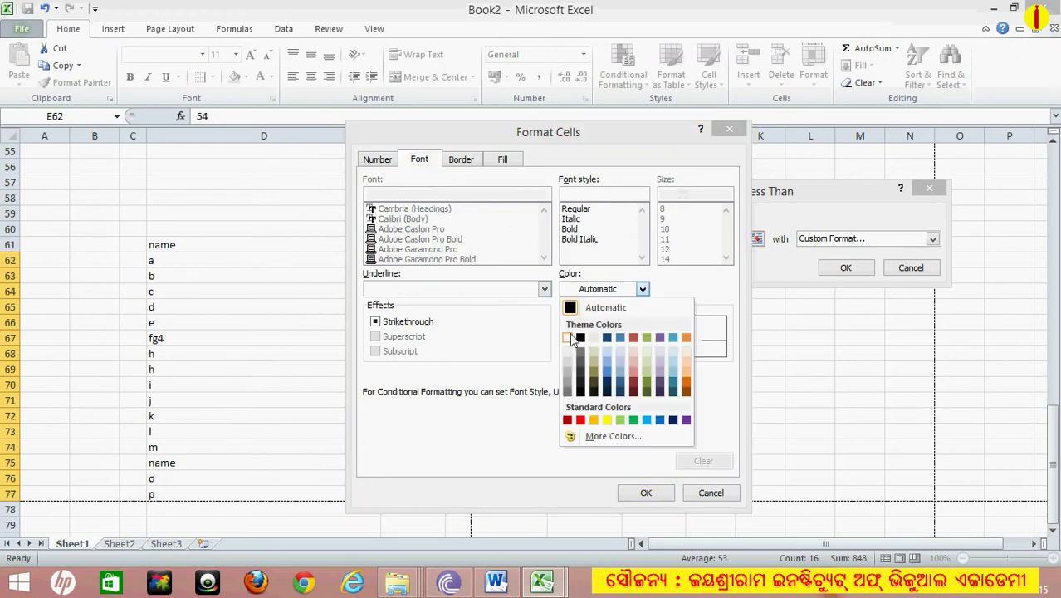
{"action": "left_click", "coordinate": [572, 333]}
{"action": "left_click", "coordinate": [639, 492]}
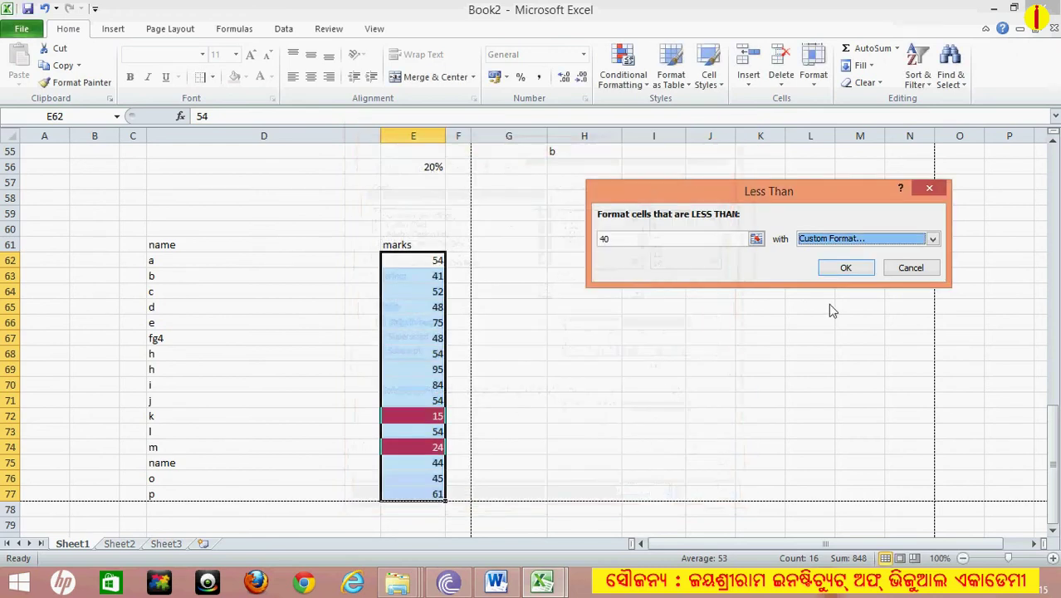
{"action": "left_click", "coordinate": [843, 266]}
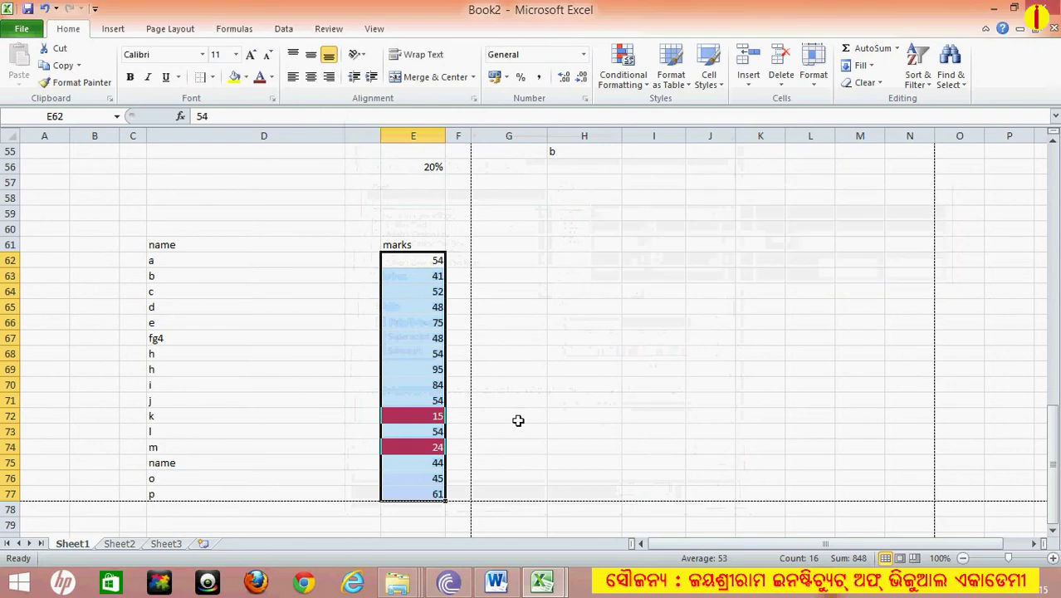
{"action": "left_click", "coordinate": [414, 390]}
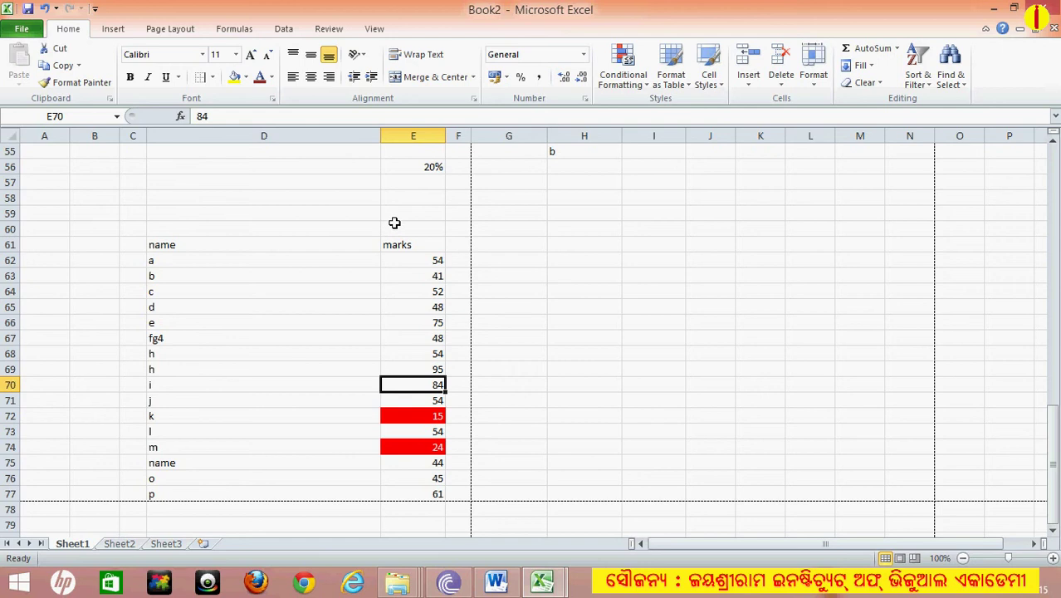
Step: Look through the conditional formatting rule types and the table style gallery for the marks in E62:E77
{"action": "left_click_drag", "start_coordinate": [437, 248], "coordinate": [409, 360]}
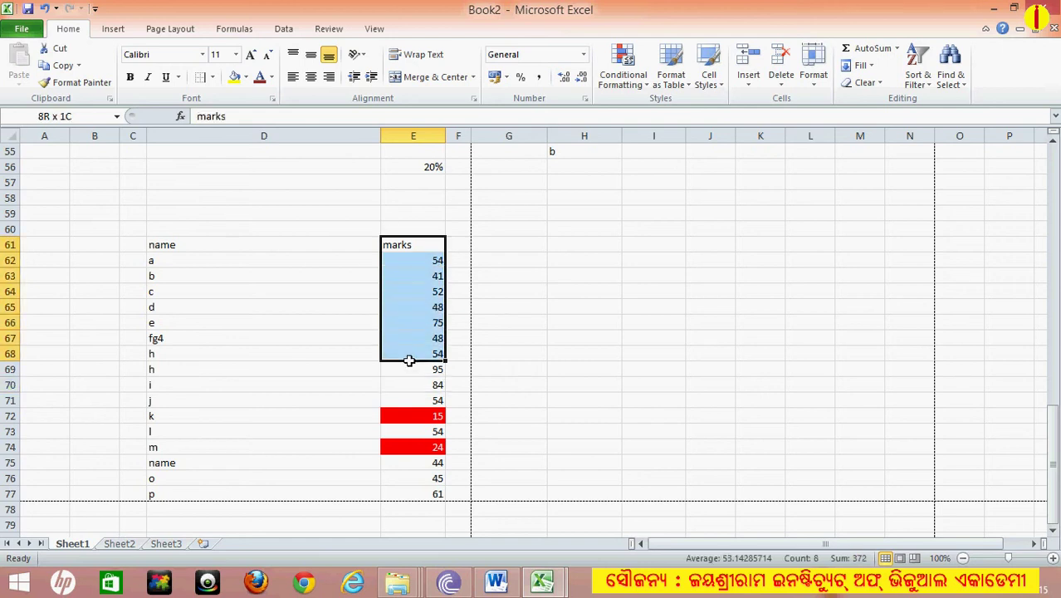
{"action": "left_click", "coordinate": [458, 303]}
{"action": "left_click_drag", "start_coordinate": [434, 272], "coordinate": [407, 495]}
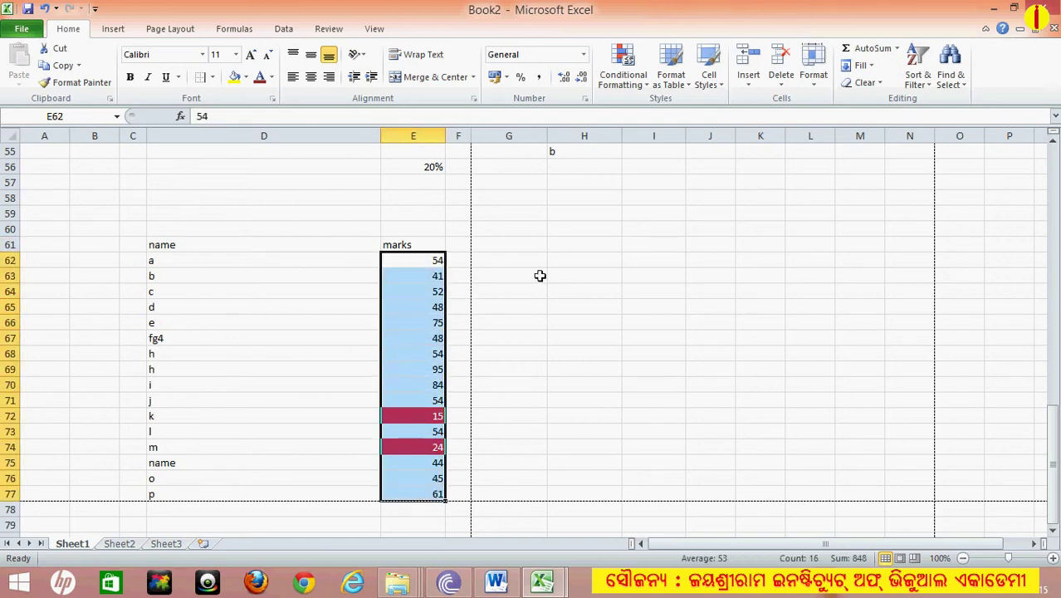
{"action": "left_click", "coordinate": [639, 86]}
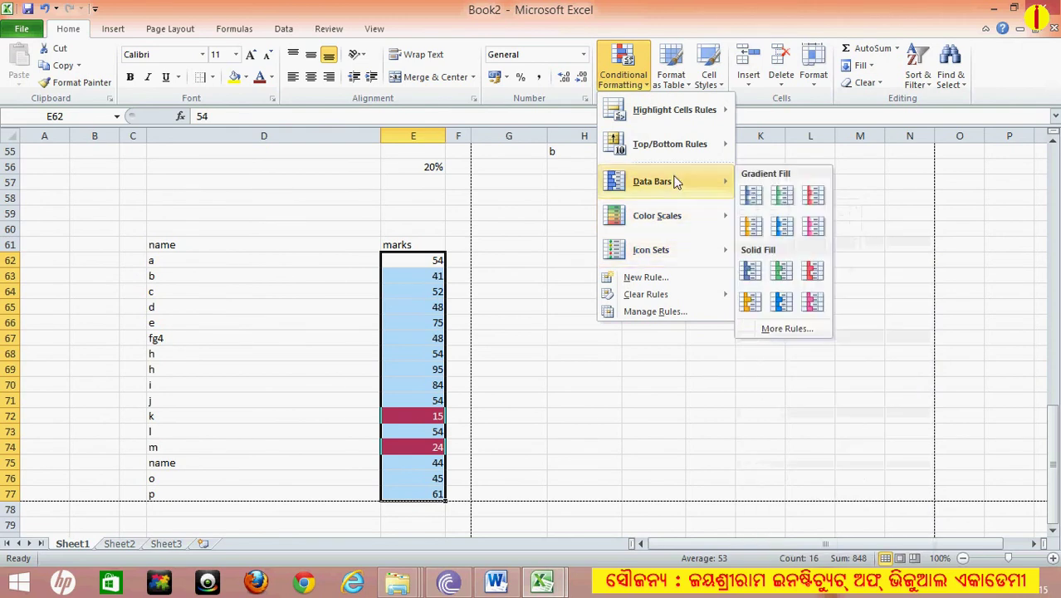
{"action": "mouse_move", "coordinate": [679, 123]}
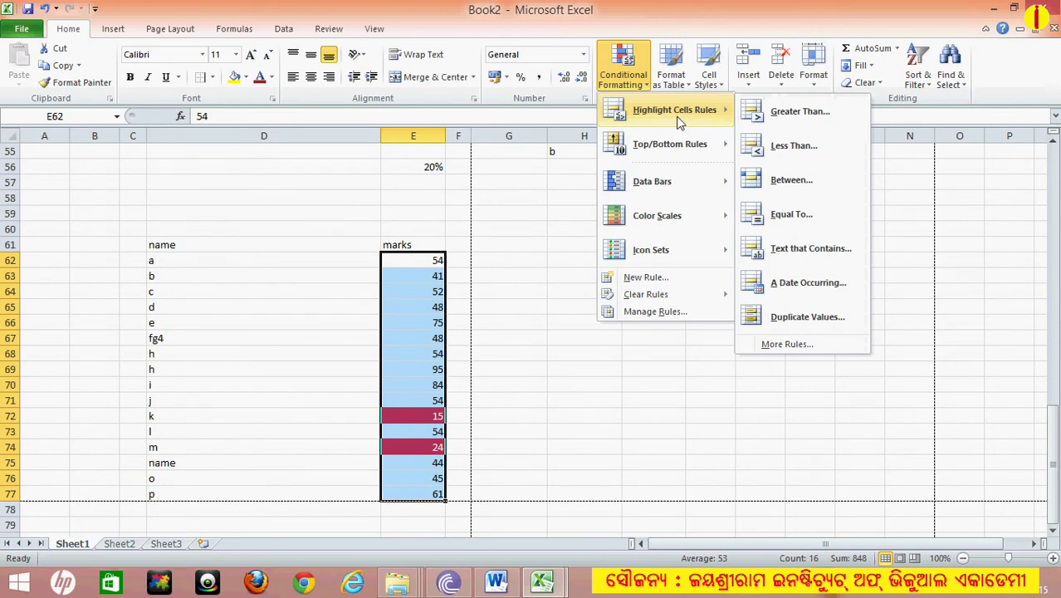
{"action": "left_click", "coordinate": [618, 83]}
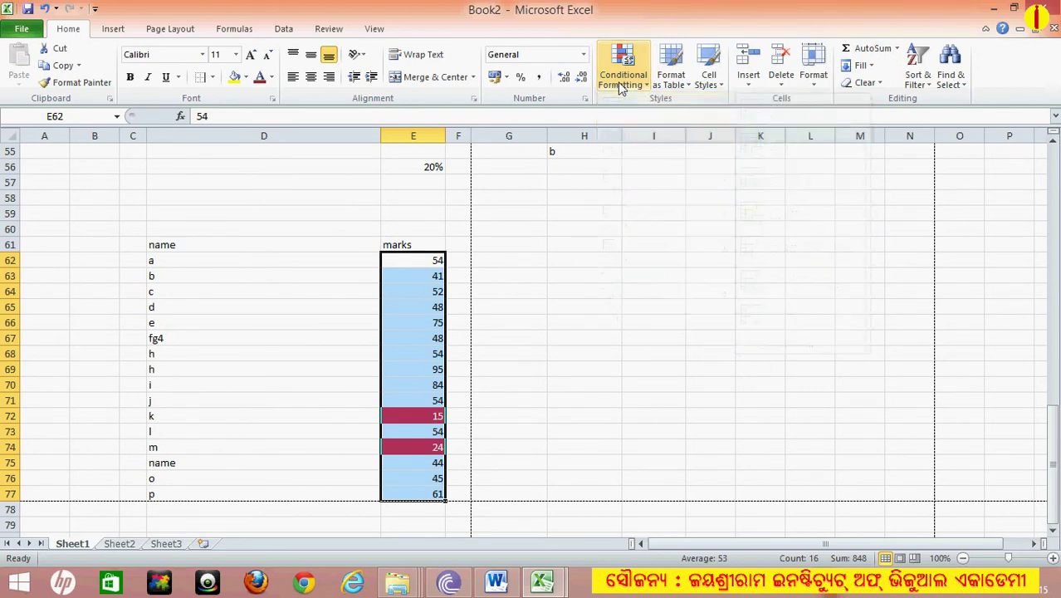
{"action": "left_click", "coordinate": [680, 86]}
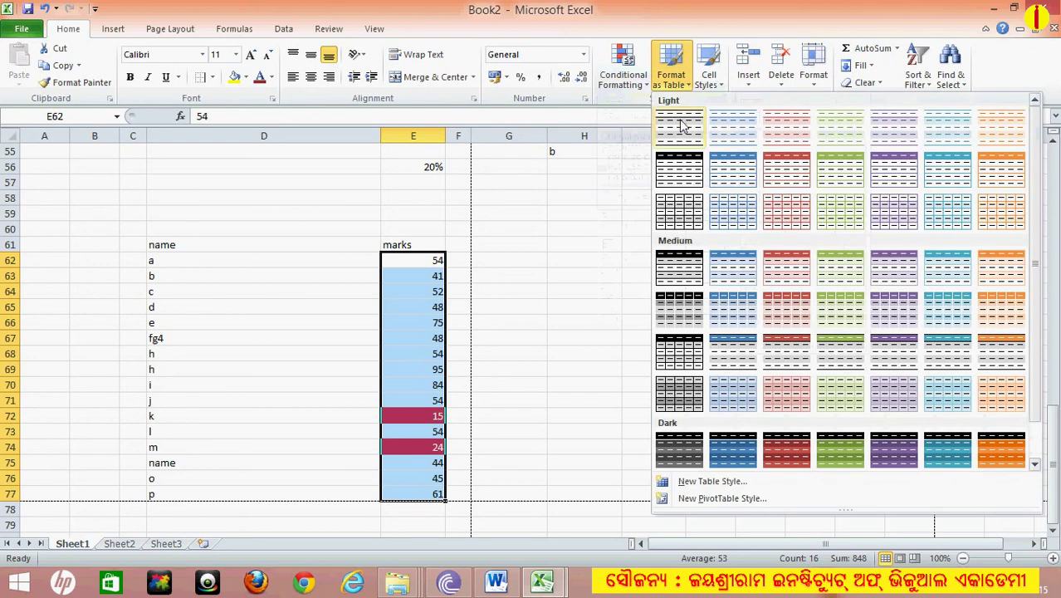
{"action": "left_click", "coordinate": [530, 300]}
{"action": "left_click_drag", "start_coordinate": [586, 256], "coordinate": [800, 459]}
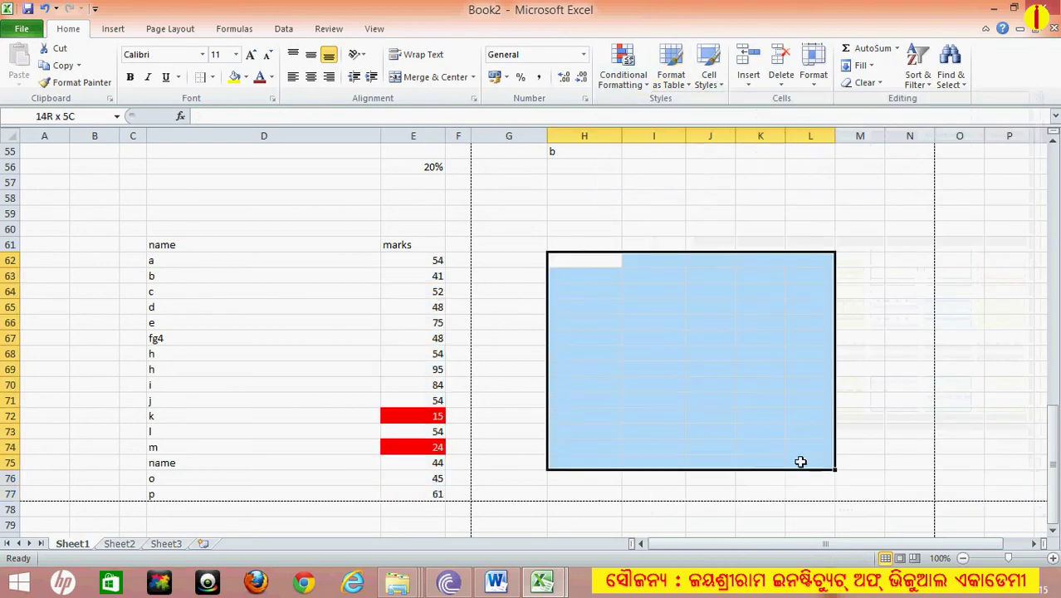
{"action": "left_click", "coordinate": [668, 81]}
{"action": "left_click", "coordinate": [721, 159]}
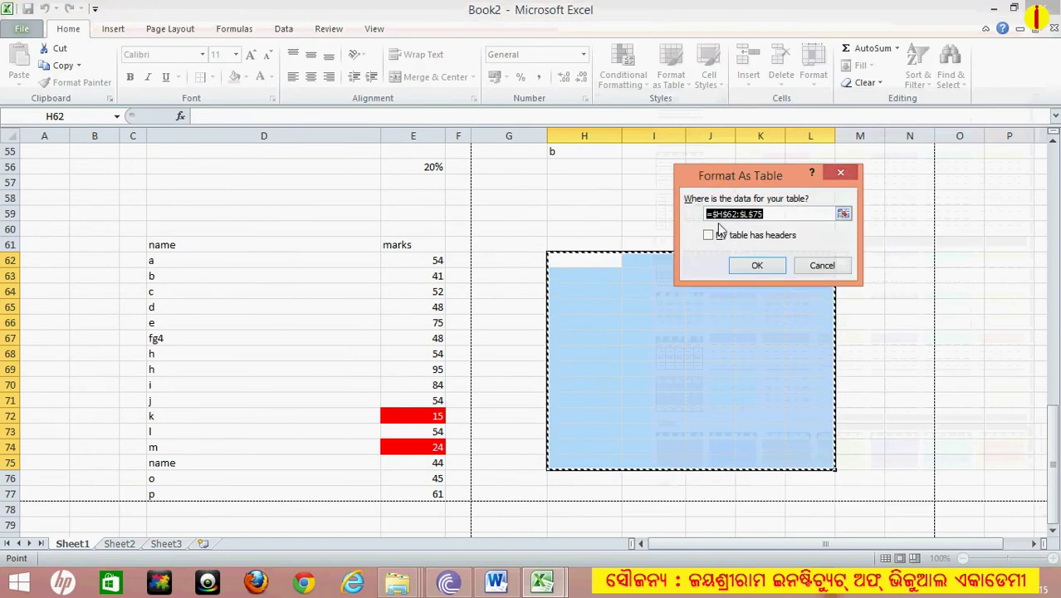
{"action": "left_click", "coordinate": [823, 266]}
Step: Enter the headers sl, name and qt in H63:J63
{"action": "left_click", "coordinate": [614, 273]}
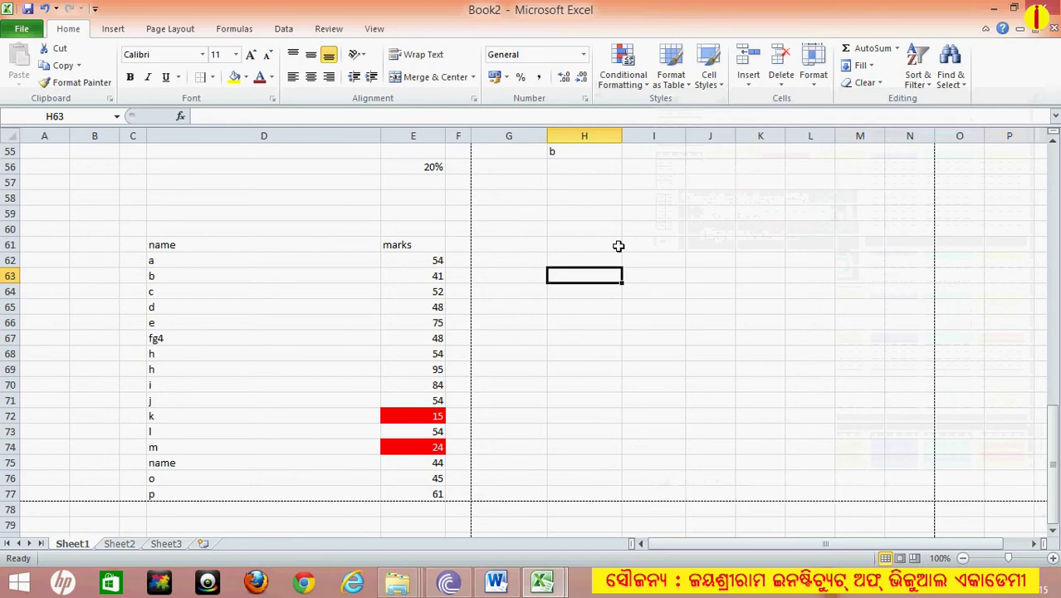
{"action": "type", "text": "sl"}
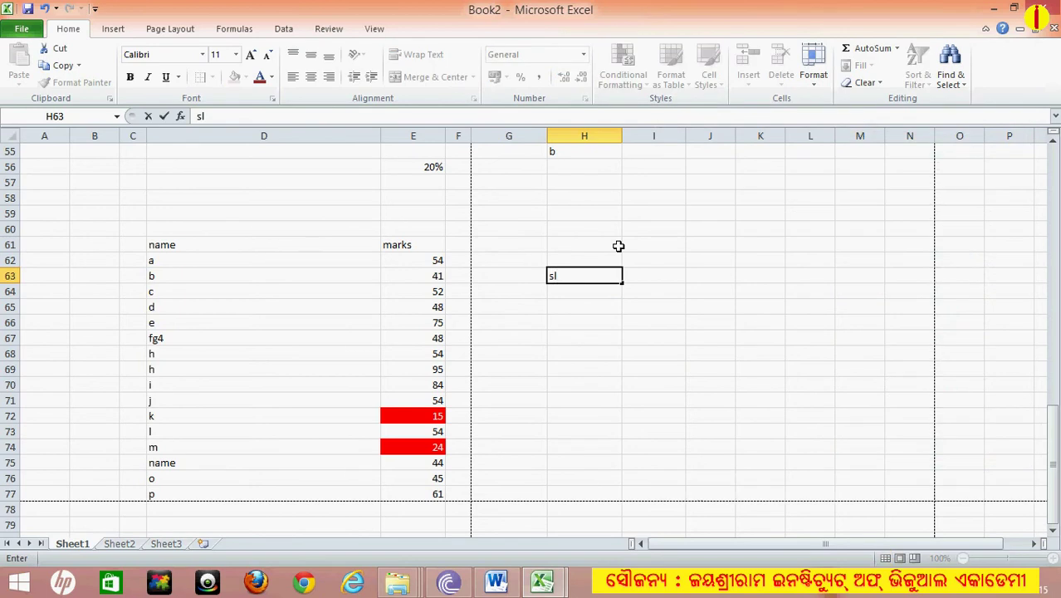
{"action": "key", "text": "Tab"}
{"action": "type", "text": "name"}
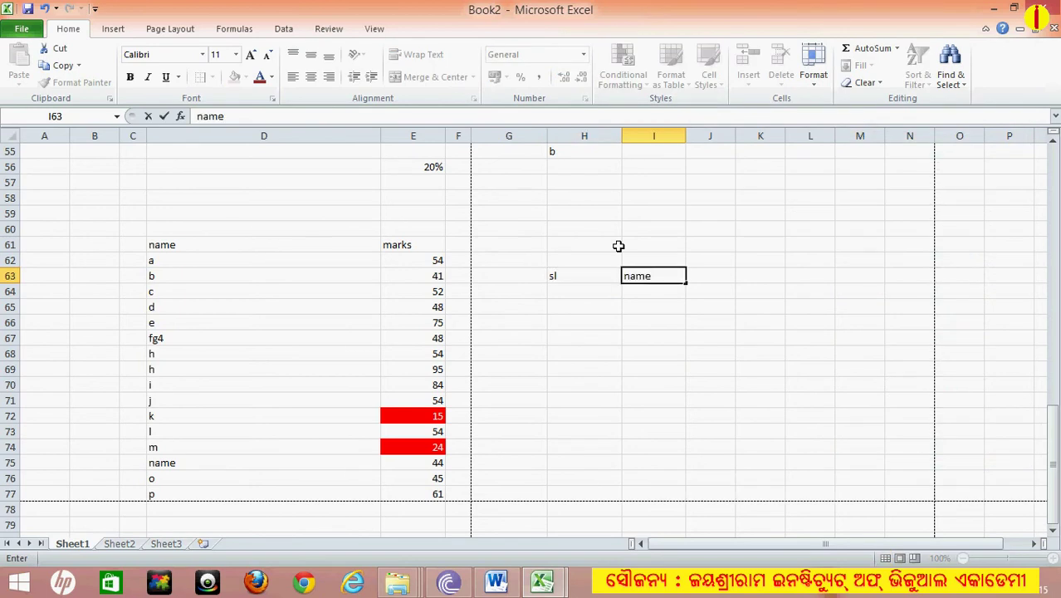
{"action": "key", "text": "Tab"}
{"action": "type", "text": "qt"}
{"action": "key", "text": "Return"}
Step: Fill the sl column with 4, 5, 34 and 5 in H64:H67, 4 in H69 and 43 in H70
{"action": "key", "text": "Left"}
{"action": "type", "text": "4"}
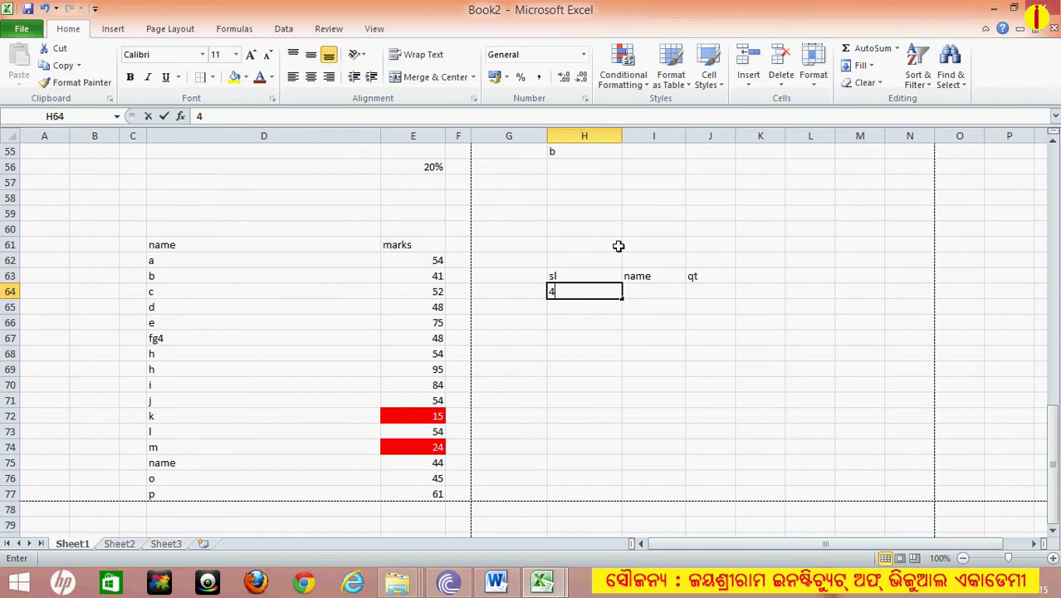
{"action": "key", "text": "Return"}
{"action": "type", "text": "5 34 5"}
{"action": "key", "text": "Return"}
{"action": "key", "text": "Return"}
{"action": "type", "text": "4"}
{"action": "key", "text": "Return"}
{"action": "type", "text": "43"}
{"action": "key", "text": "Tab"}
{"action": "key", "text": "Up"}
{"action": "key", "text": "Up"}
{"action": "key", "text": "Up"}
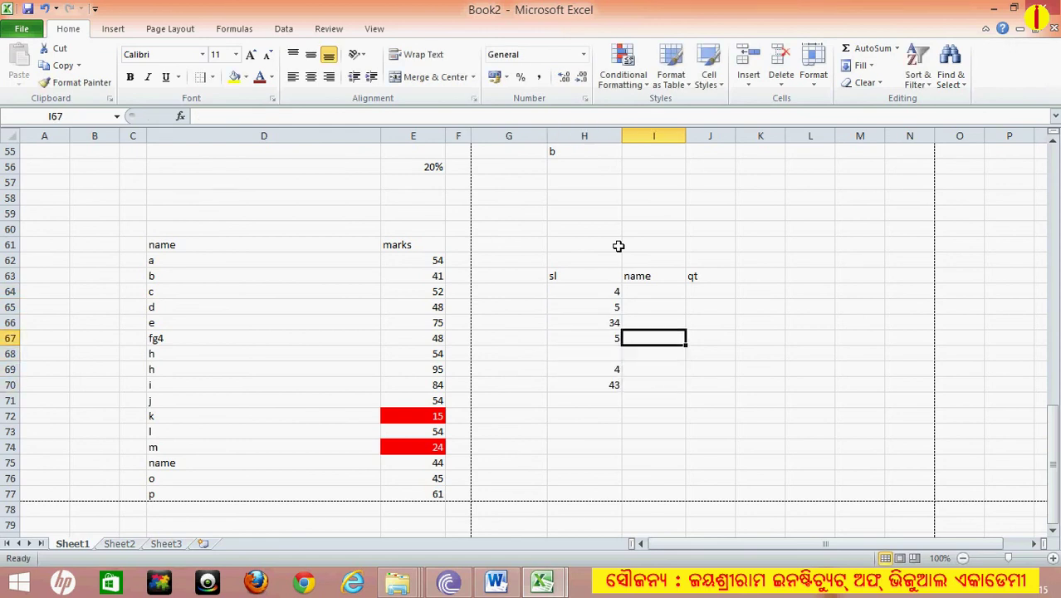
Step: Enter fg in the empty sl cell H68
{"action": "key", "text": "Left"}
{"action": "key", "text": "Down"}
{"action": "type", "text": "fg"}
{"action": "key", "text": "Tab"}
Step: Fill the name column with f, gfd, sfd, fd, sdf and fd in I64:I69 and df in I71
{"action": "key", "text": "Up"}
{"action": "key", "text": "Up"}
{"action": "key", "text": "Up"}
{"action": "key", "text": "Up"}
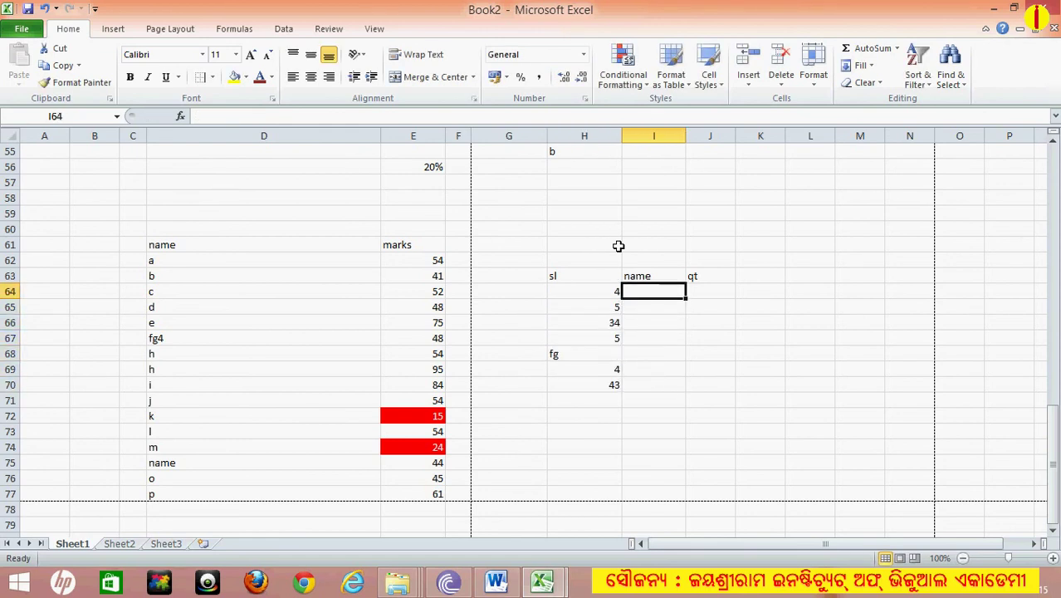
{"action": "type", "text": "f gfd sfd"}
{"action": "key", "text": "Return"}
{"action": "type", "text": "fd sdf"}
{"action": "key", "text": "Return"}
{"action": "type", "text": "fd"}
{"action": "key", "text": "Return"}
{"action": "key", "text": "Return"}
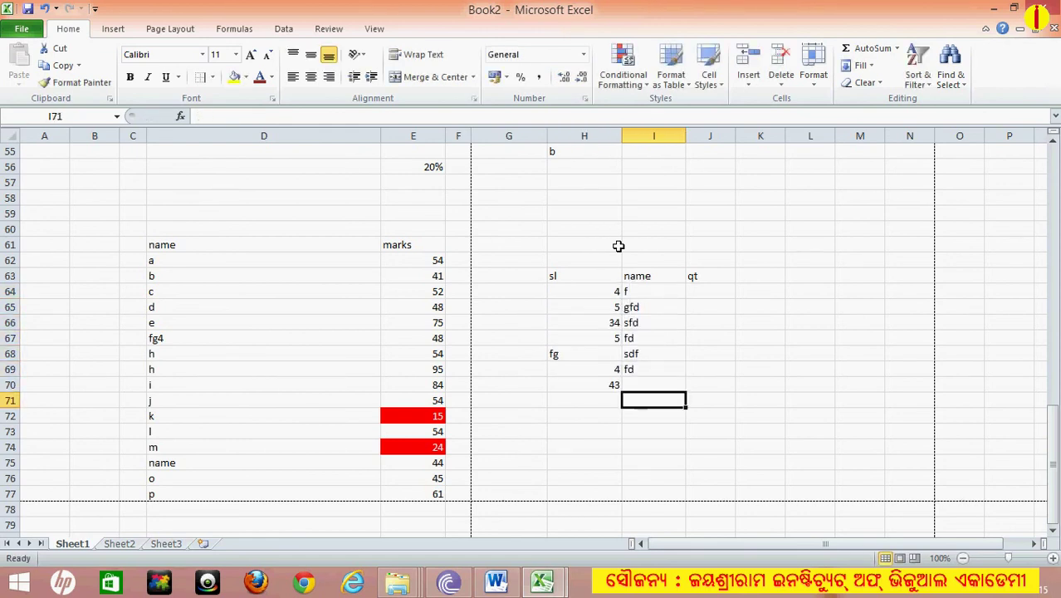
{"action": "type", "text": "df"}
Step: Set the sl values in H68 and H71 to 34
{"action": "key", "text": "Left"}
{"action": "key", "text": "Up"}
{"action": "key", "text": "Up"}
{"action": "key", "text": "Up"}
{"action": "type", "text": "fd43"}
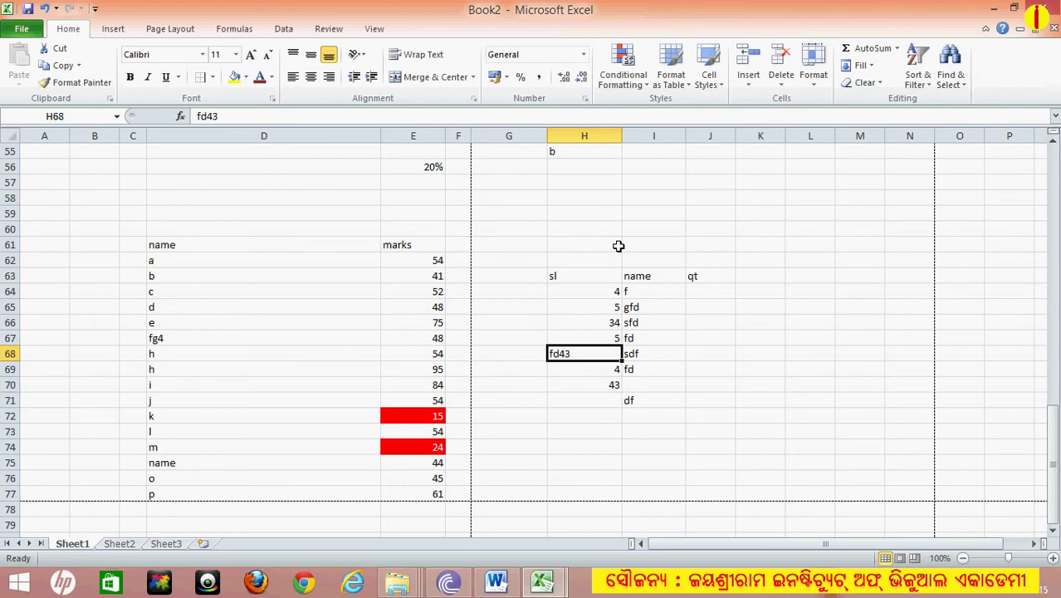
{"action": "type", "text": "34"}
{"action": "key", "text": "Return"}
{"action": "key", "text": "Down"}
{"action": "key", "text": "Down"}
{"action": "type", "text": "34"}
{"action": "key", "text": "Tab"}
Step: Enter fg as the missing name in I70
{"action": "key", "text": "Up"}
{"action": "type", "text": "f"}
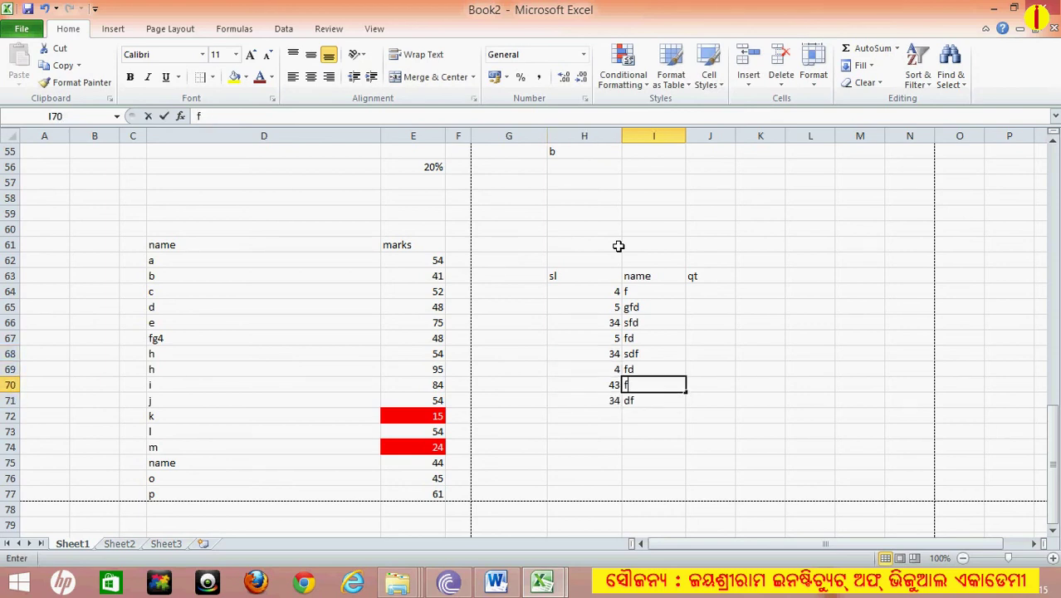
{"action": "type", "text": "g"}
{"action": "key", "text": "Tab"}
Step: Fill the qt column J64:J71 with 54, 7, 8, 5, 5, 12, 4 and 4
{"action": "key", "text": "Up"}
{"action": "key", "text": "Up"}
{"action": "key", "text": "Up"}
{"action": "key", "text": "Up"}
{"action": "key", "text": "Up"}
{"action": "key", "text": "Up"}
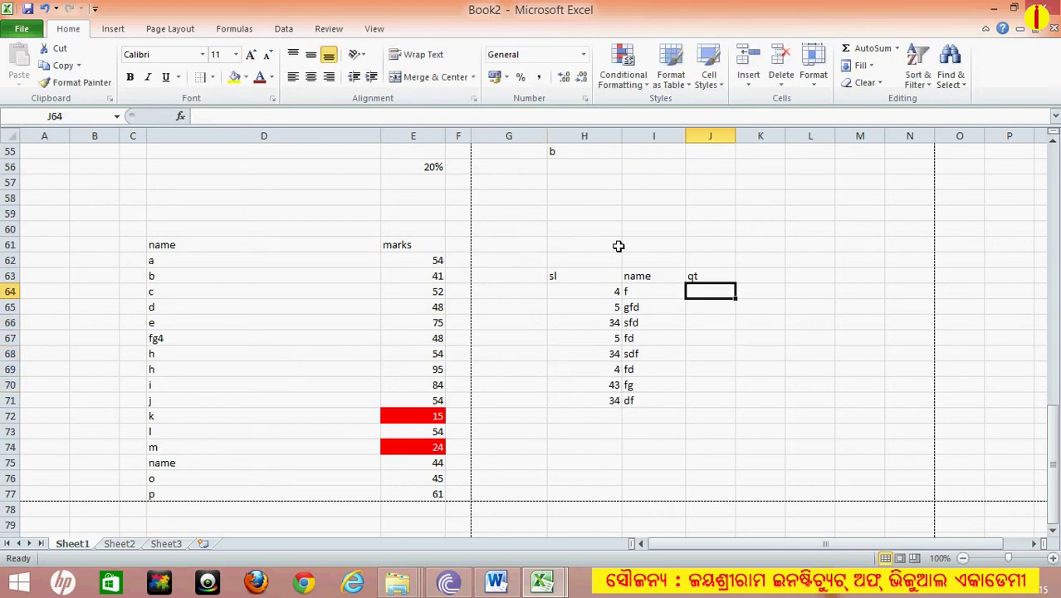
{"action": "type", "text": "54 7 8 5 5 12 4"}
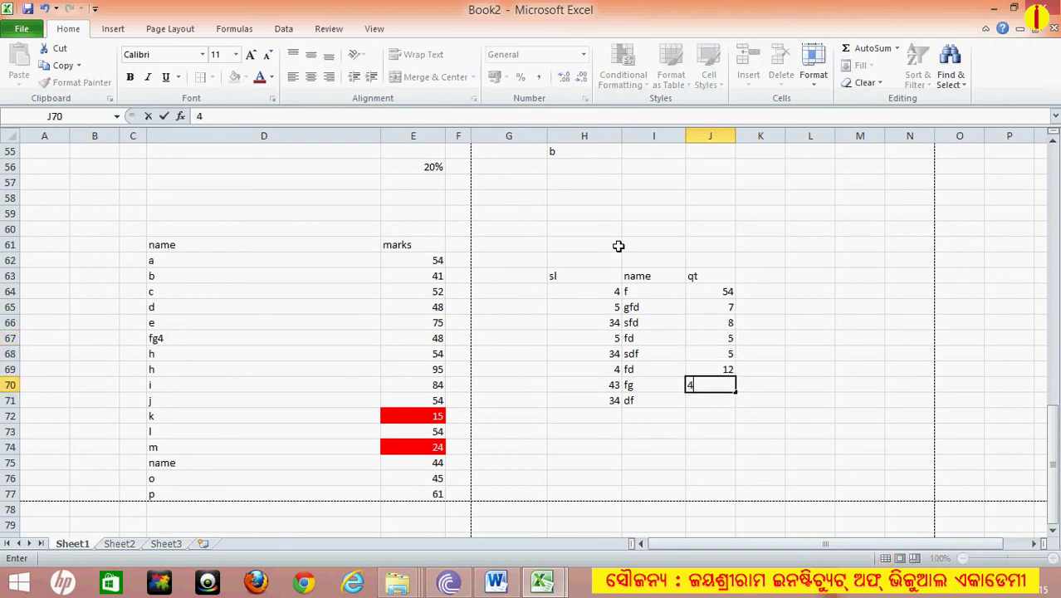
{"action": "type", "text": " 4"}
Step: Format H63:J71 as a table with headers, using the light style with a solid red header row
{"action": "left_click_drag", "start_coordinate": [570, 289], "coordinate": [693, 397]}
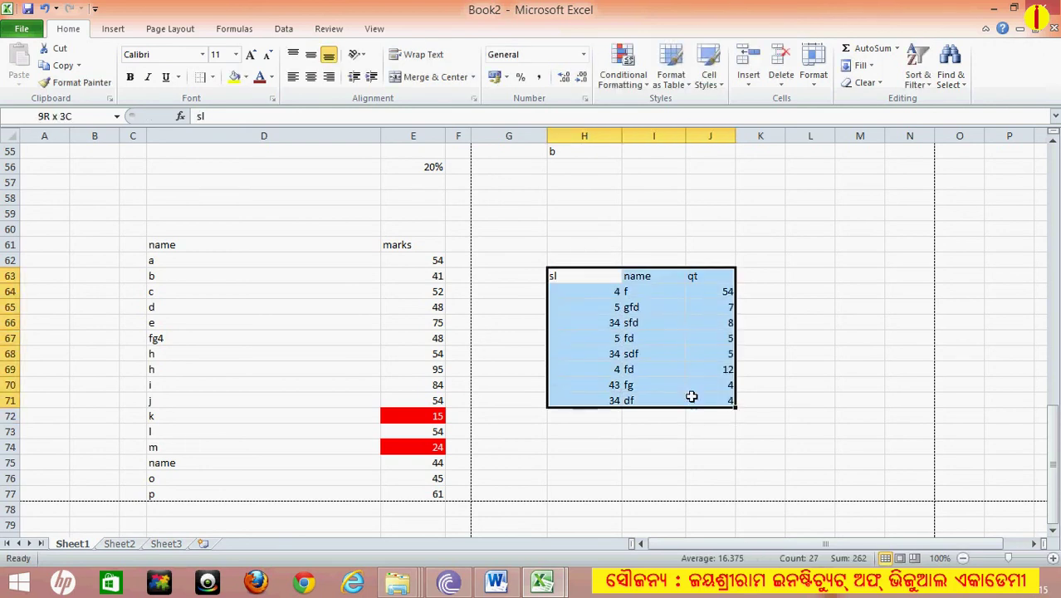
{"action": "left_click", "coordinate": [687, 86]}
{"action": "left_click", "coordinate": [784, 176]}
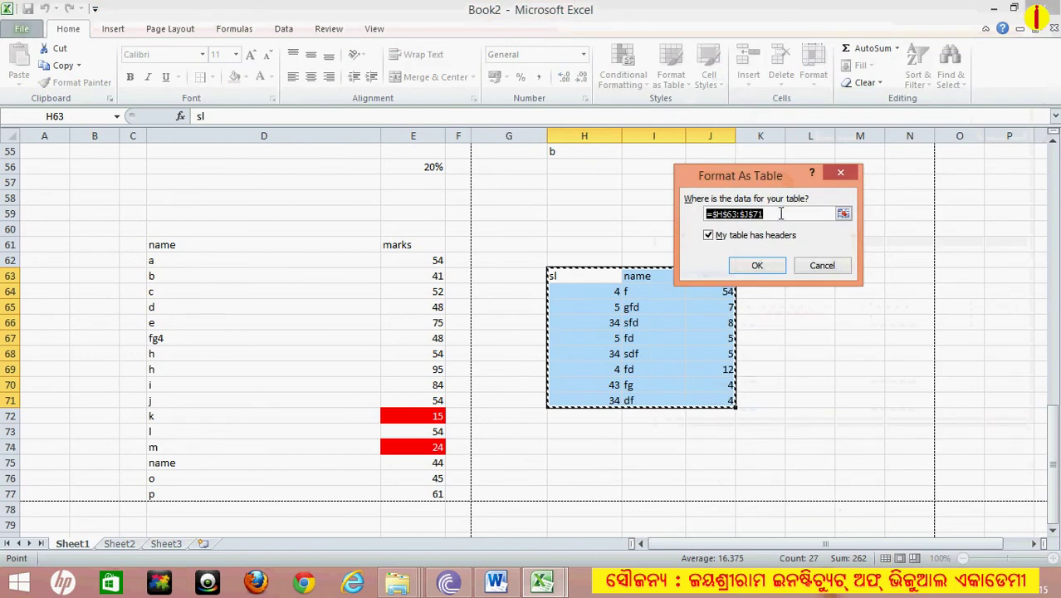
{"action": "left_click", "coordinate": [757, 266]}
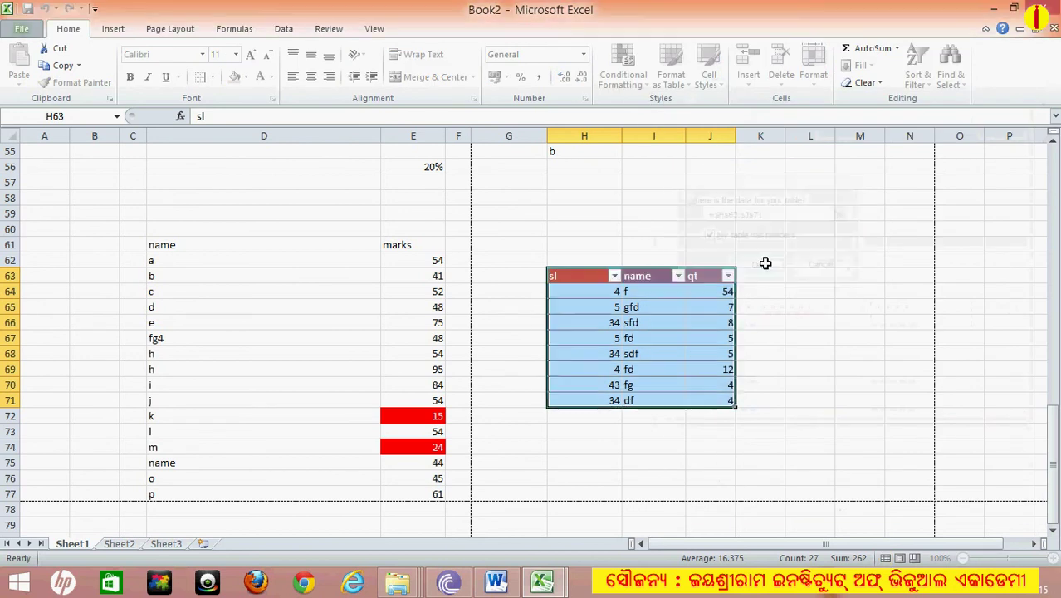
{"action": "left_click", "coordinate": [788, 322]}
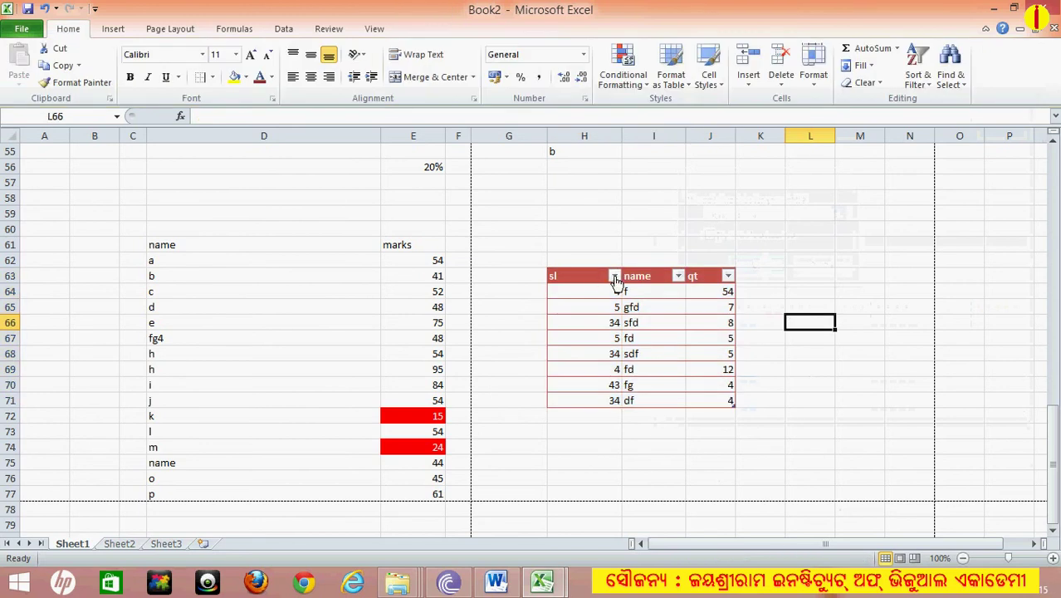
Step: Examine the sorting and filtering options of the table's sl column
{"action": "left_click", "coordinate": [614, 277]}
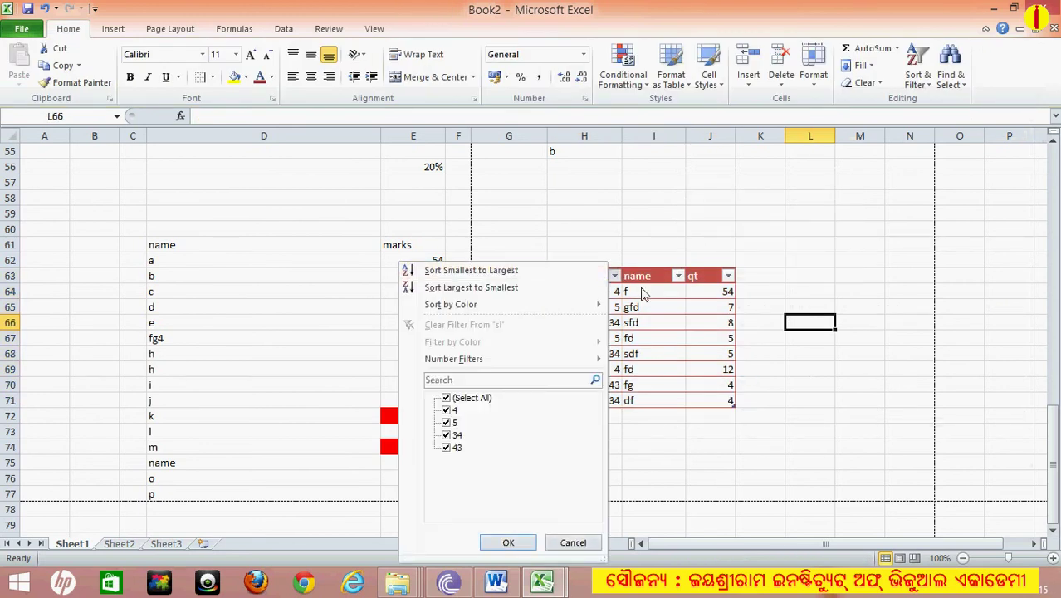
{"action": "left_click", "coordinate": [618, 287]}
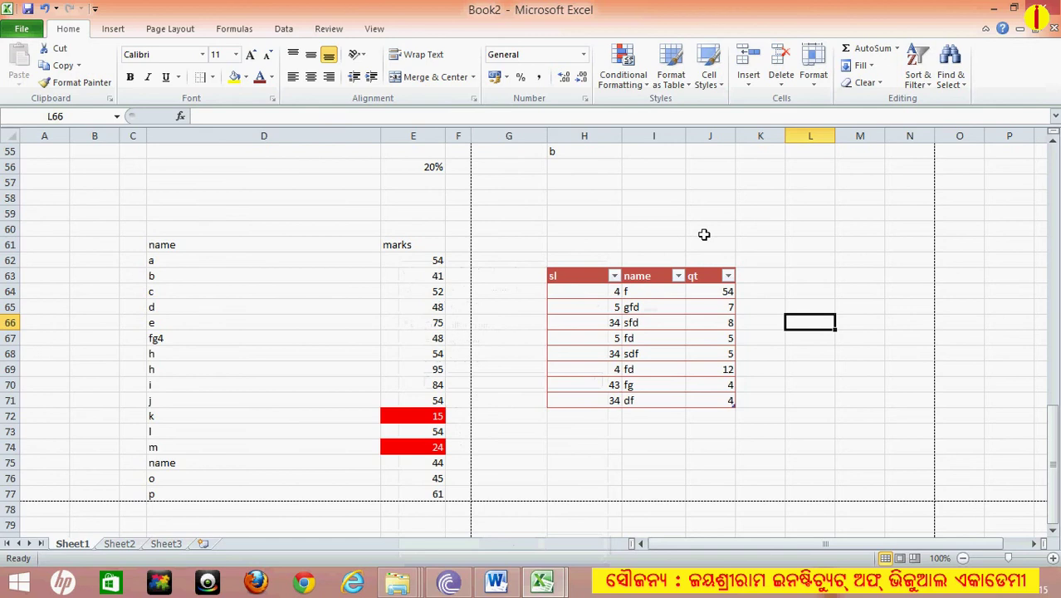
{"action": "left_click", "coordinate": [704, 234]}
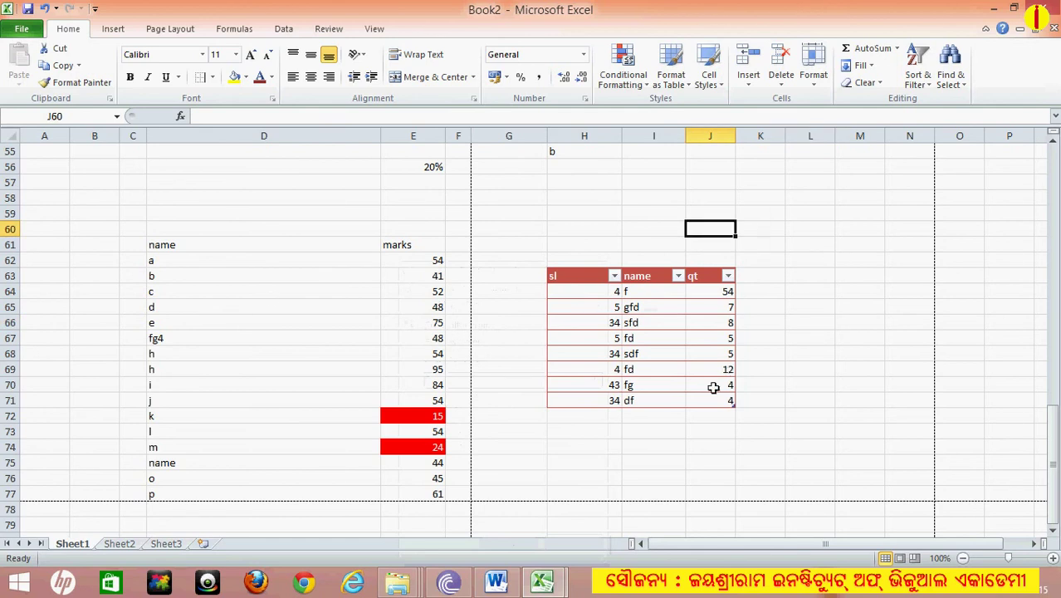
Step: Format the name and marks list D61:E77 as a table with headers, using the dark teal style with a black header row
{"action": "left_click_drag", "start_coordinate": [218, 249], "coordinate": [412, 491]}
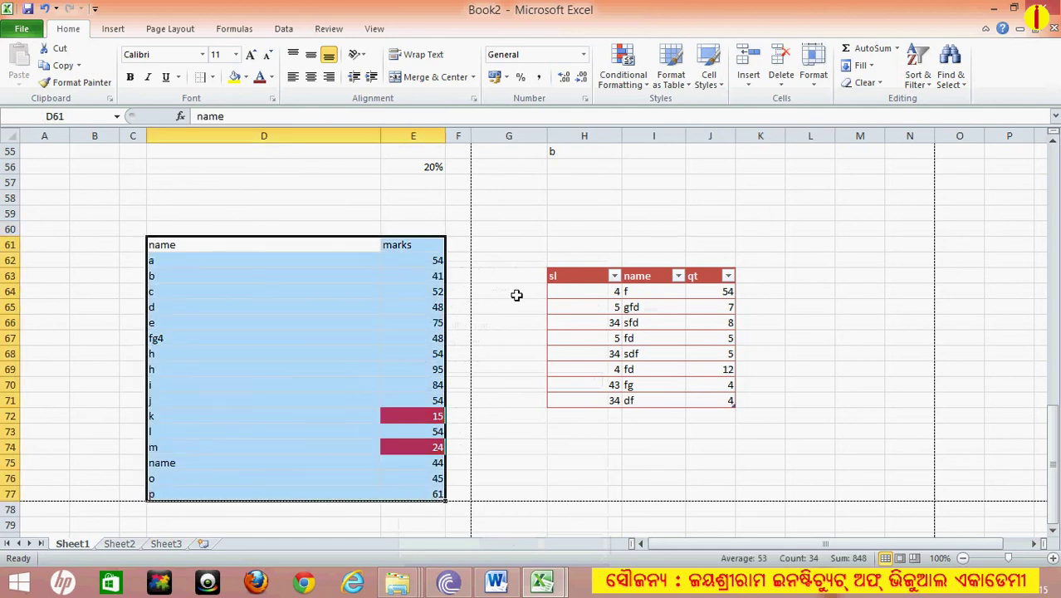
{"action": "left_click", "coordinate": [671, 71]}
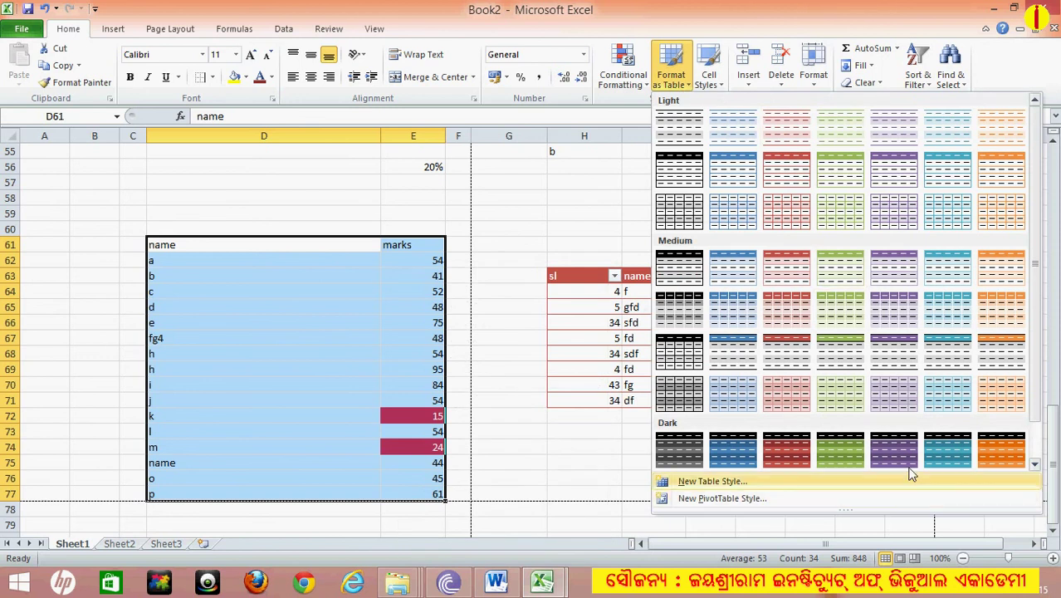
{"action": "left_click", "coordinate": [953, 440]}
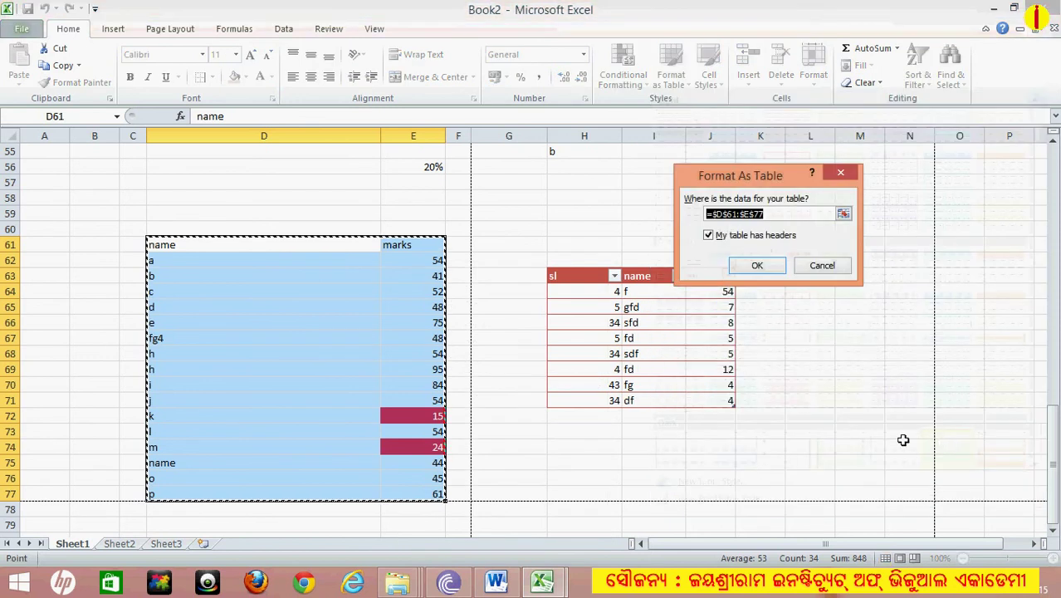
{"action": "left_click", "coordinate": [757, 265]}
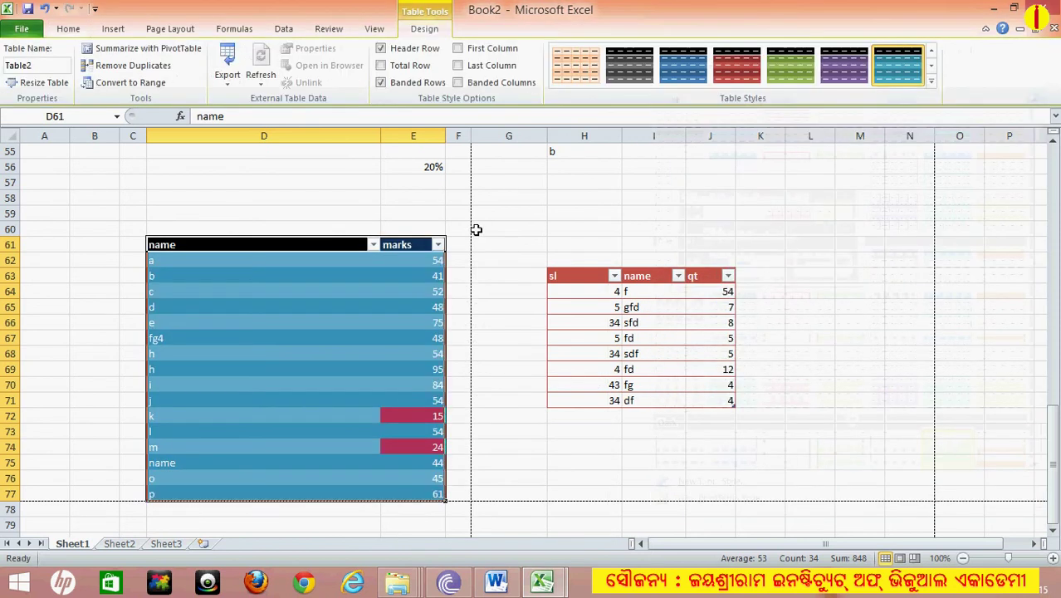
{"action": "left_click", "coordinate": [515, 240]}
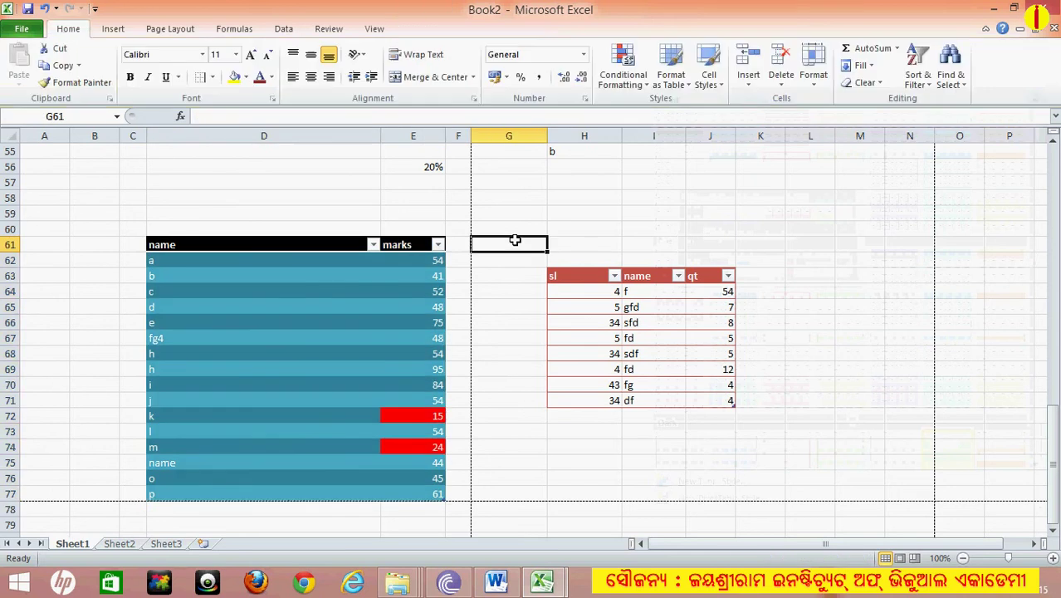
Step: Apply the 40% - Accent6 cell style to the three decimal values in H51:H53
{"action": "scroll", "coordinate": [372, 348], "scroll_direction": "up", "scroll_amount": 2}
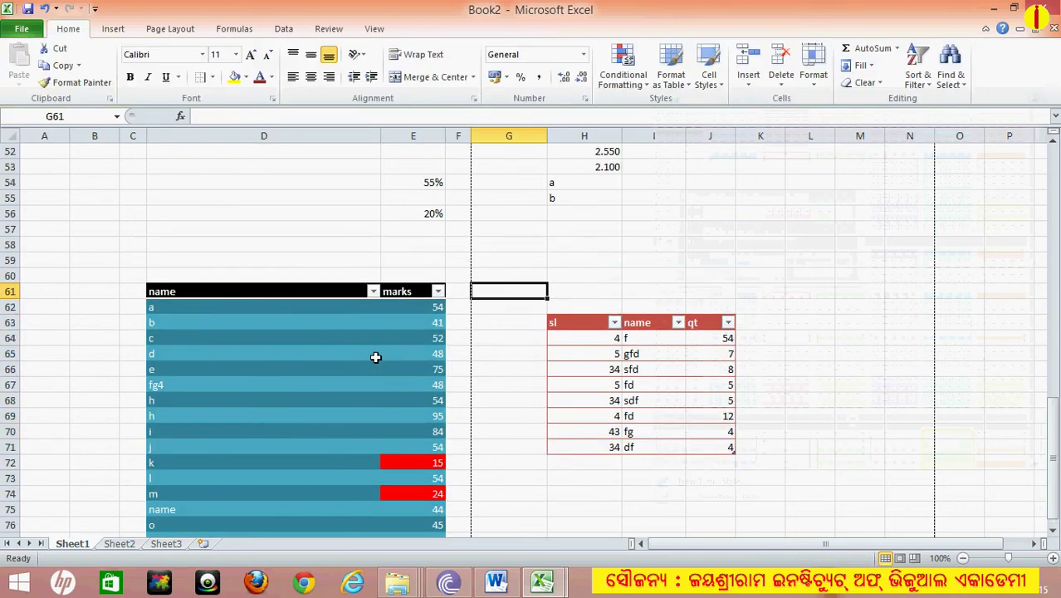
{"action": "scroll", "coordinate": [371, 370], "scroll_direction": "up", "scroll_amount": 1}
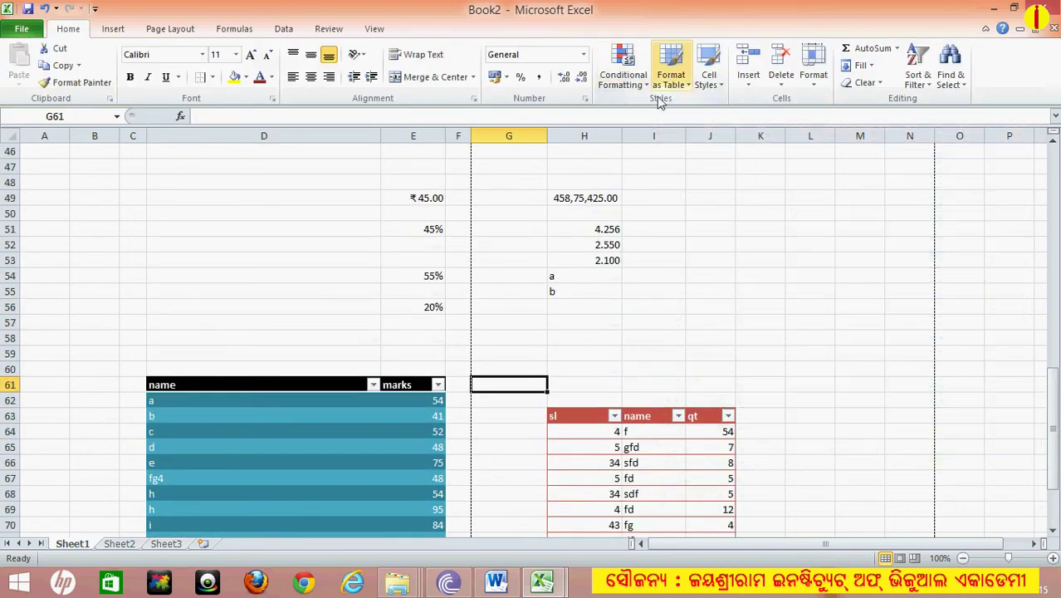
{"action": "scroll", "coordinate": [632, 280], "scroll_direction": "up", "scroll_amount": 1}
{"action": "left_click_drag", "start_coordinate": [605, 276], "coordinate": [609, 307]}
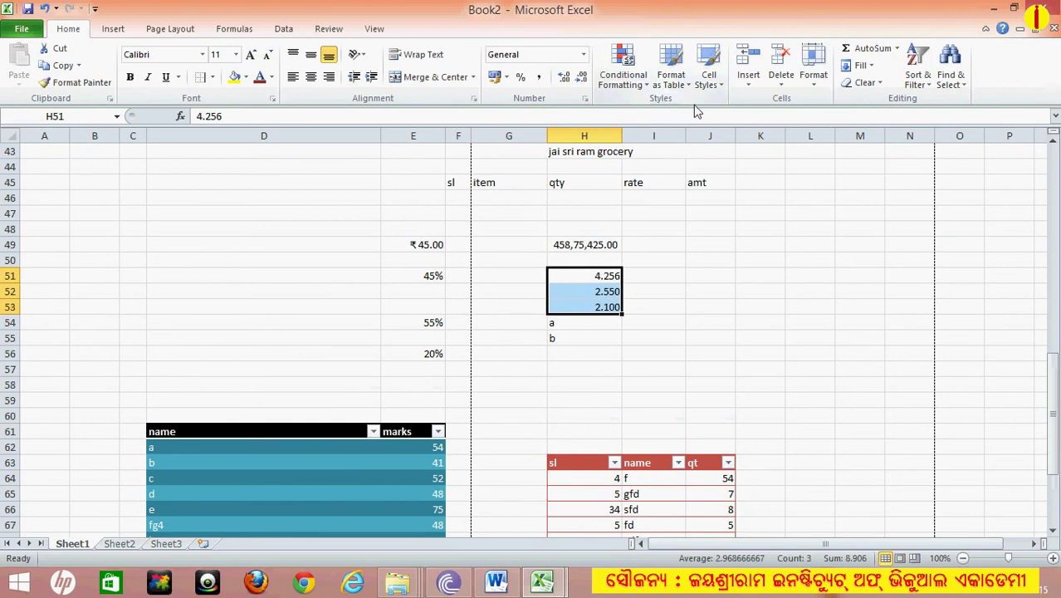
{"action": "left_click", "coordinate": [721, 91]}
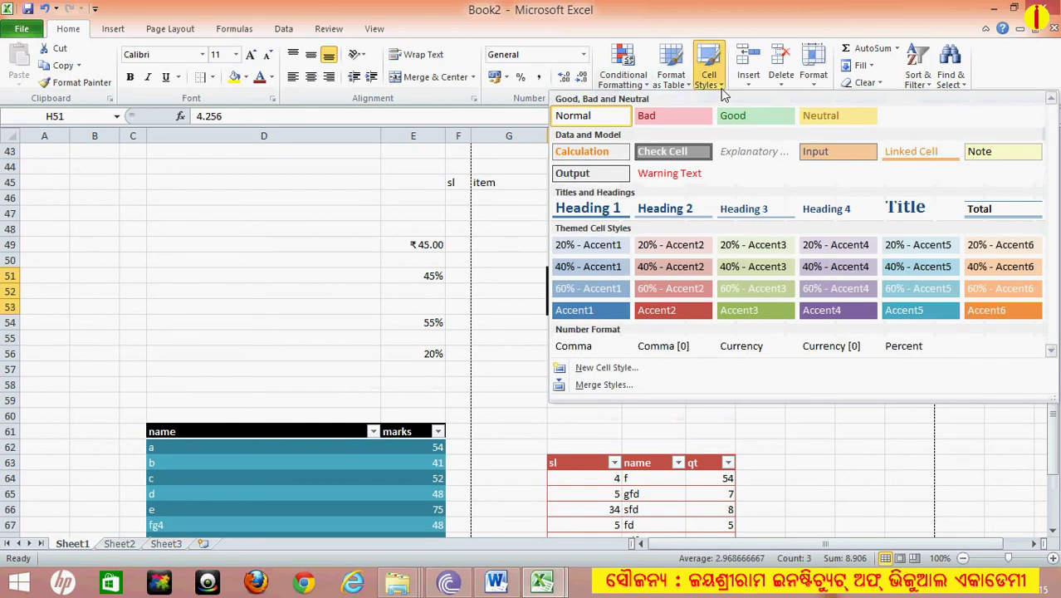
{"action": "left_click", "coordinate": [721, 90]}
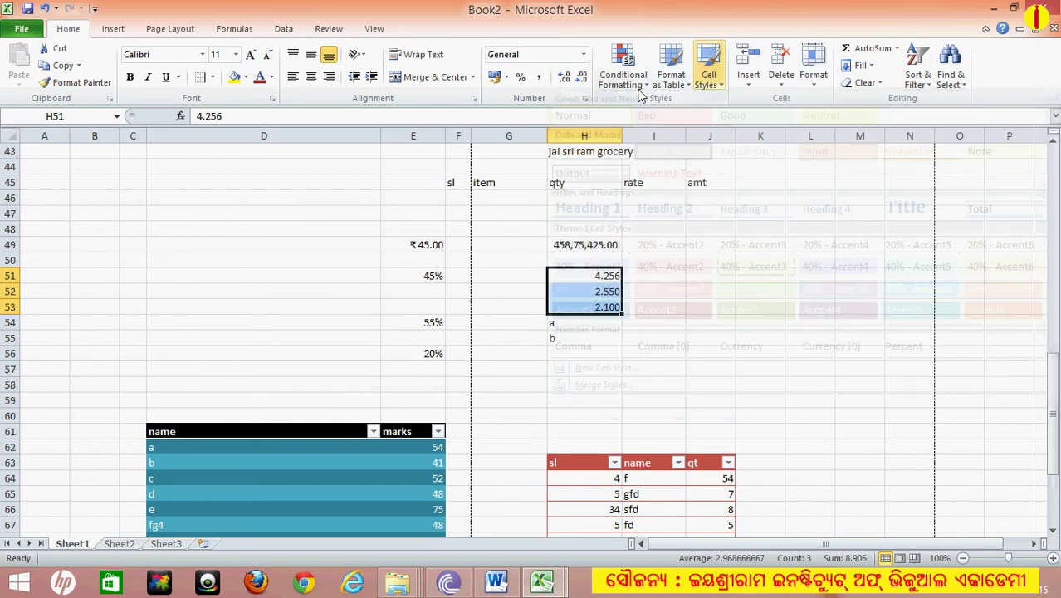
{"action": "left_click", "coordinate": [247, 78]}
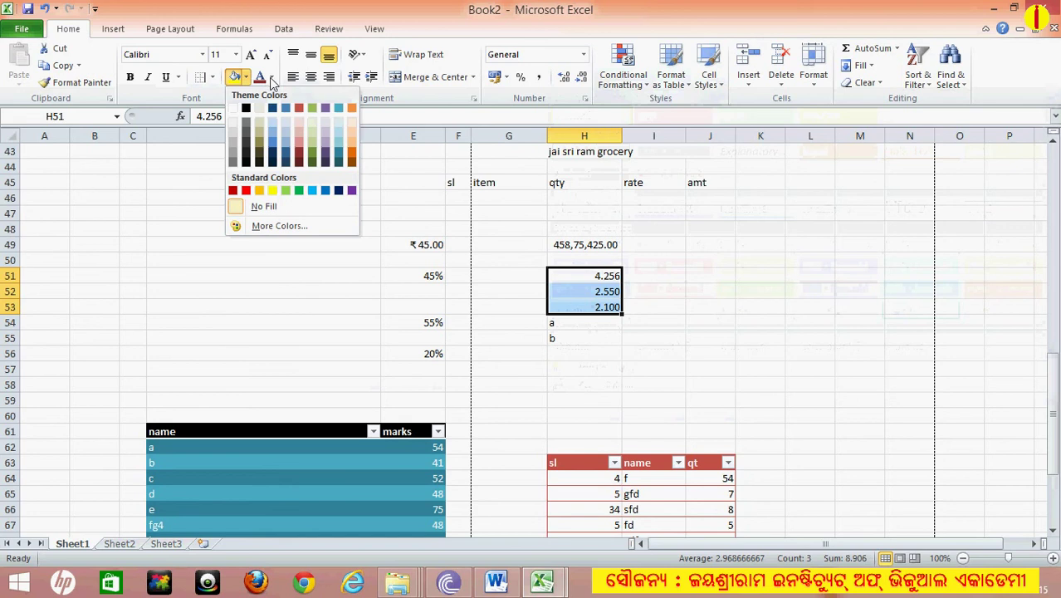
{"action": "left_click", "coordinate": [272, 77]}
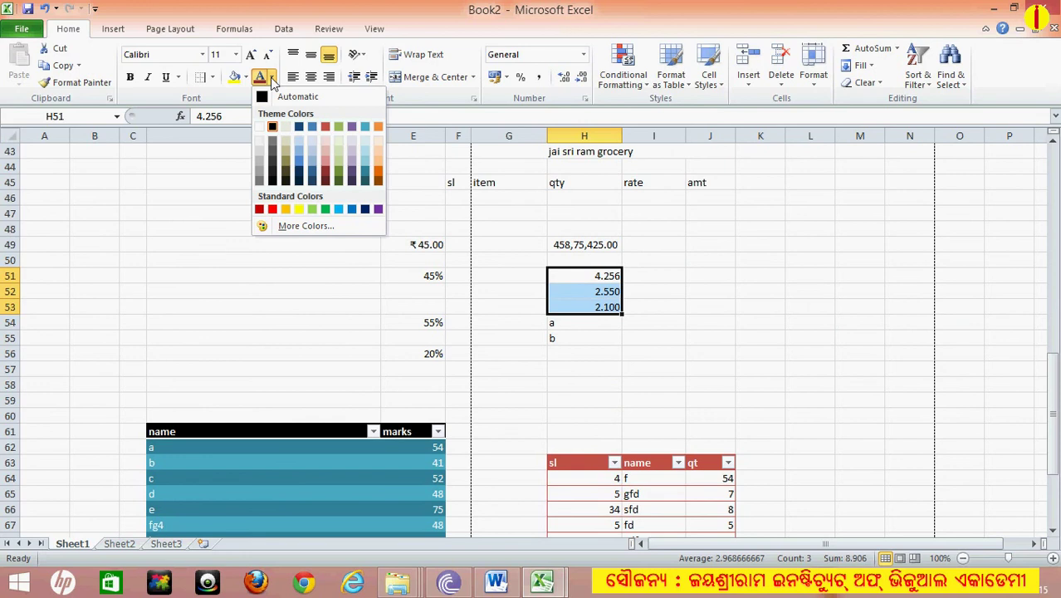
{"action": "left_click", "coordinate": [272, 77]}
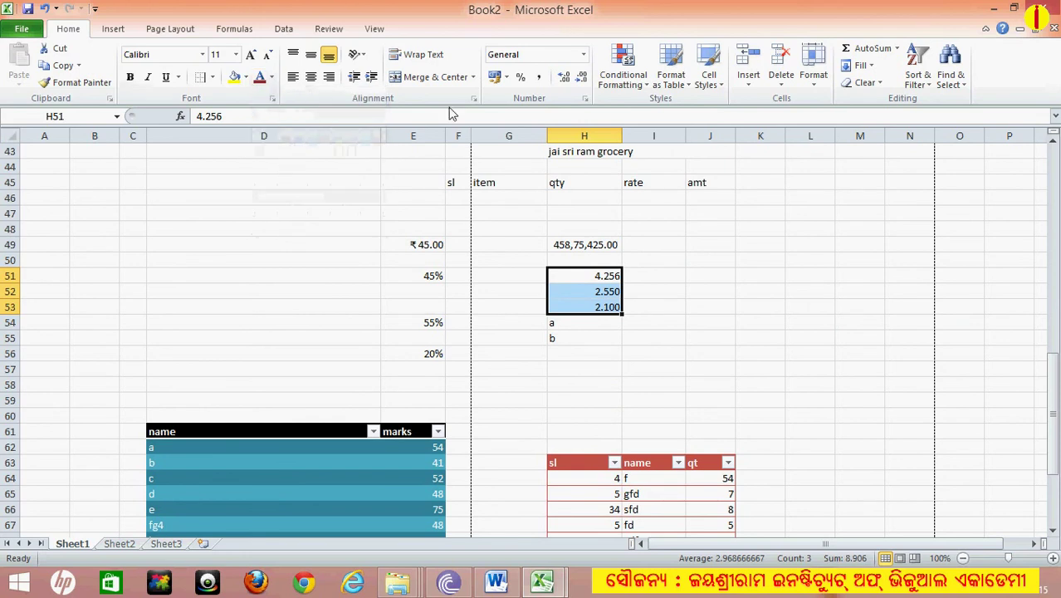
{"action": "left_click", "coordinate": [710, 76]}
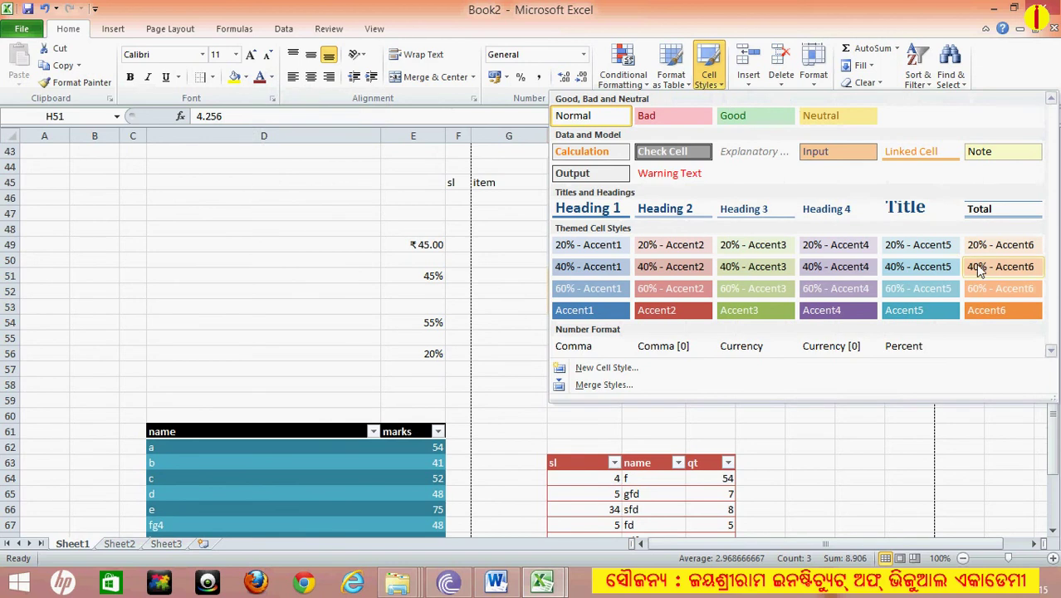
{"action": "left_click", "coordinate": [979, 268]}
{"action": "left_click", "coordinate": [737, 309]}
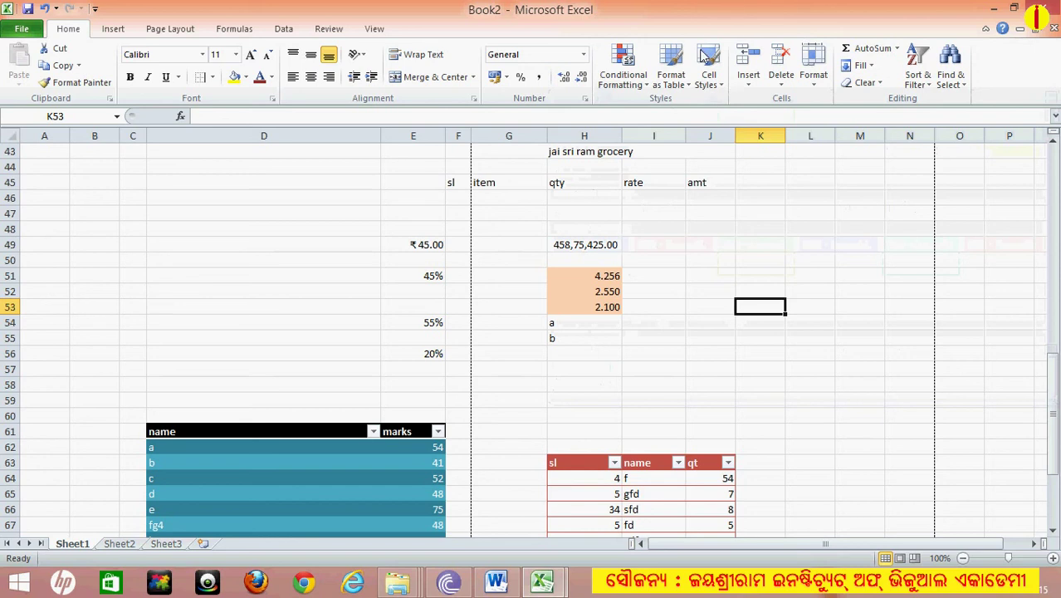
{"action": "left_click", "coordinate": [898, 591]}
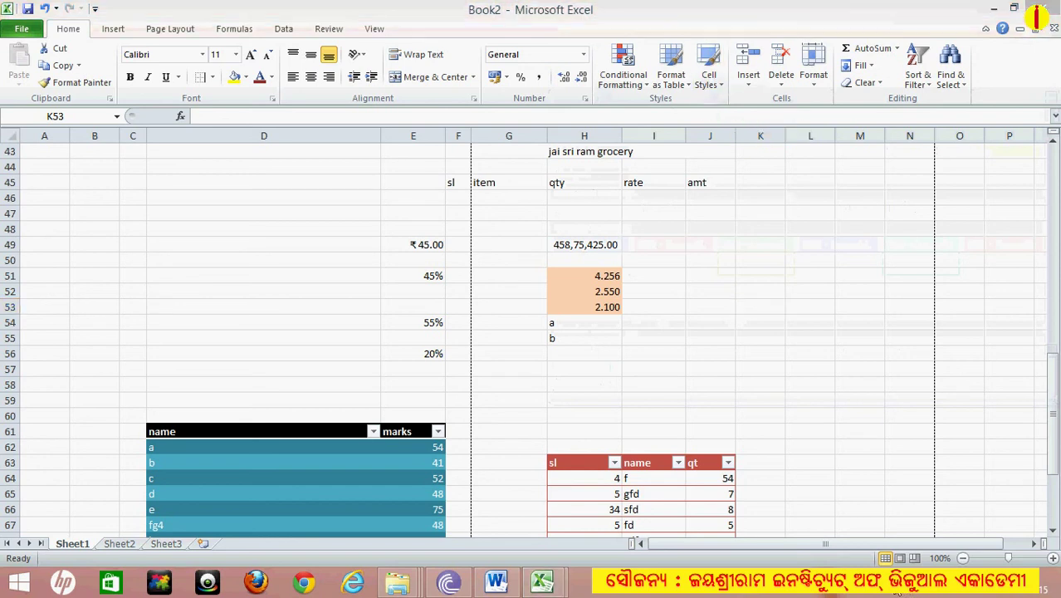